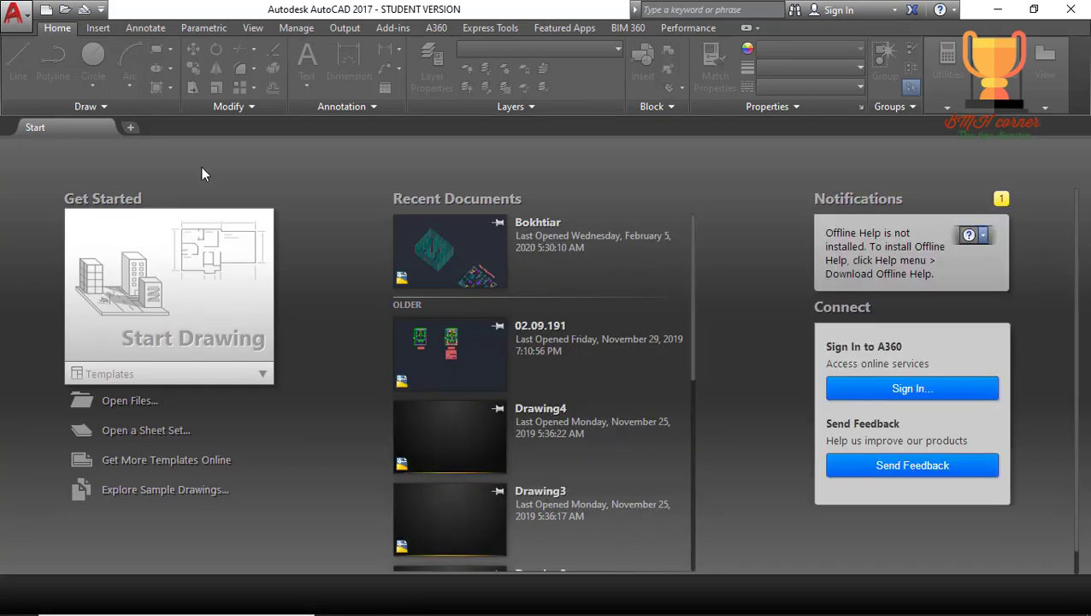
Start a new blank drawing and open the Drawing Units dialog with UN.
left_click(208, 290)
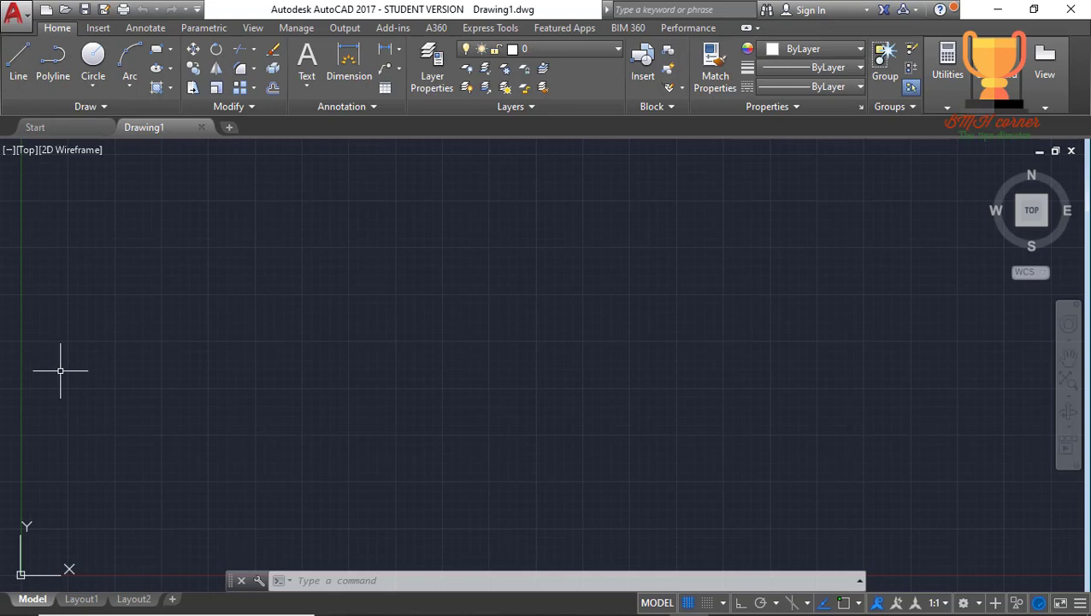
type("un")
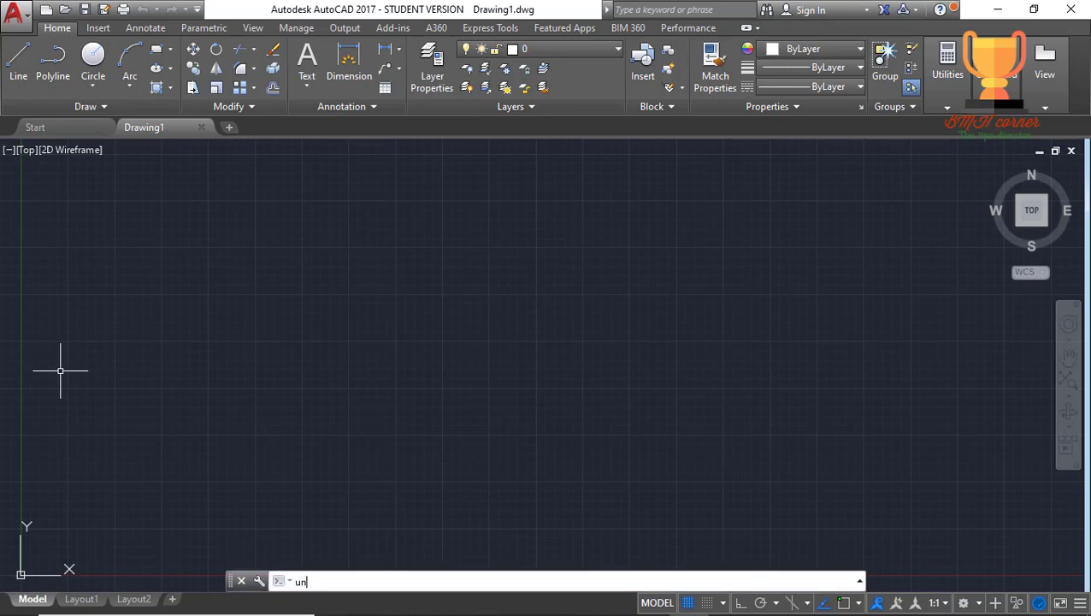
key("Return")
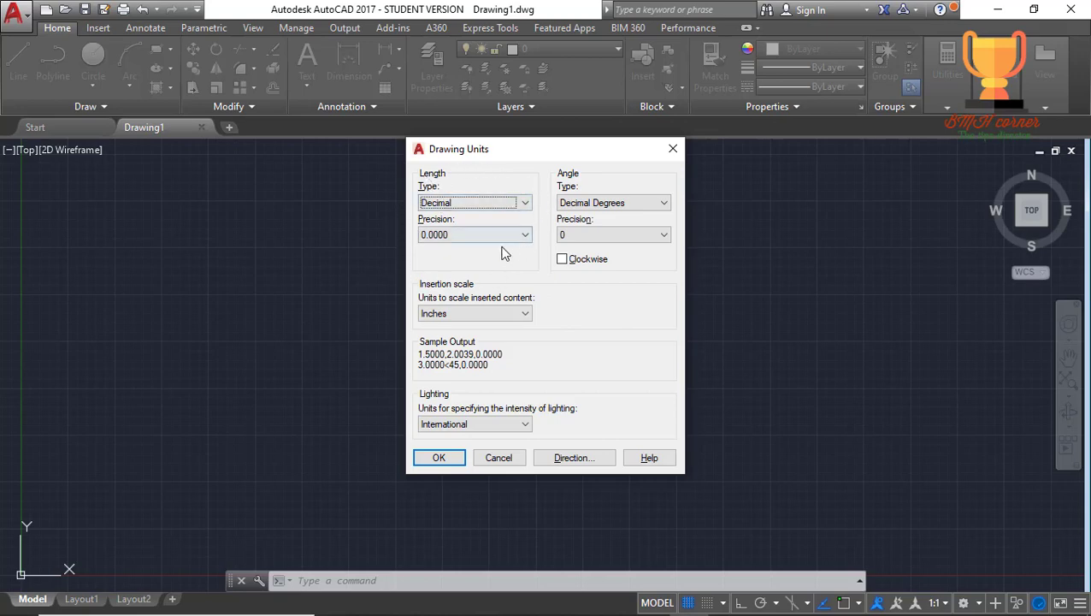
left_click(525, 204)
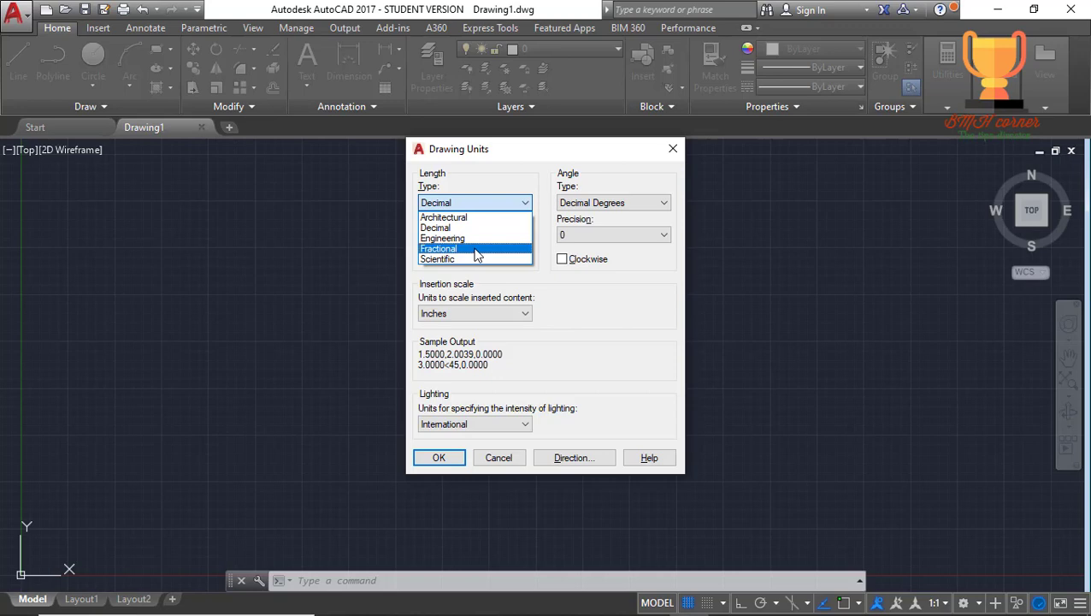
key("Escape")
left_click(494, 204)
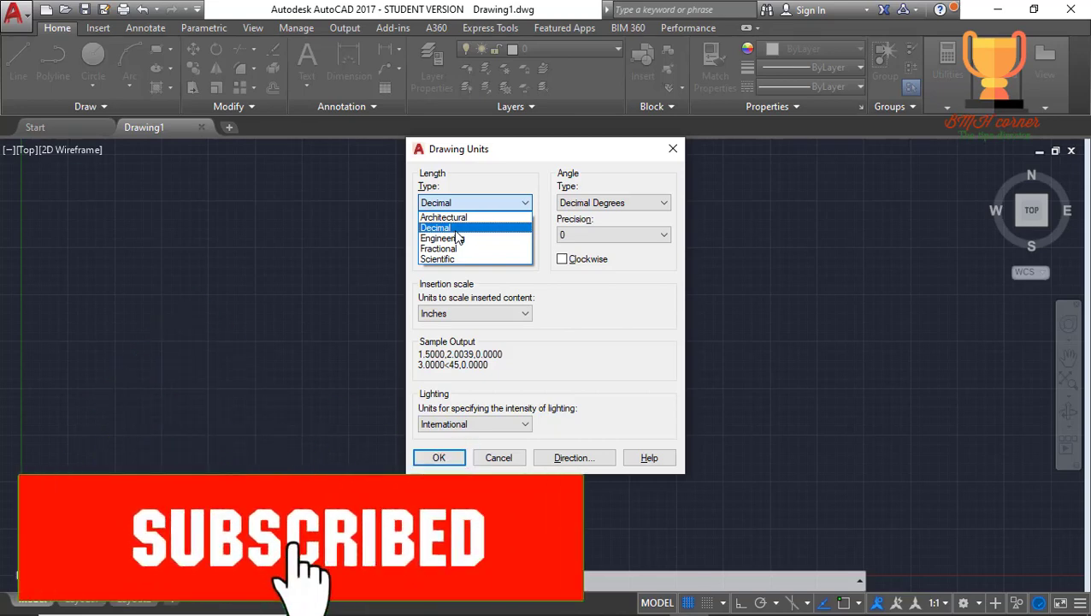
left_click(449, 228)
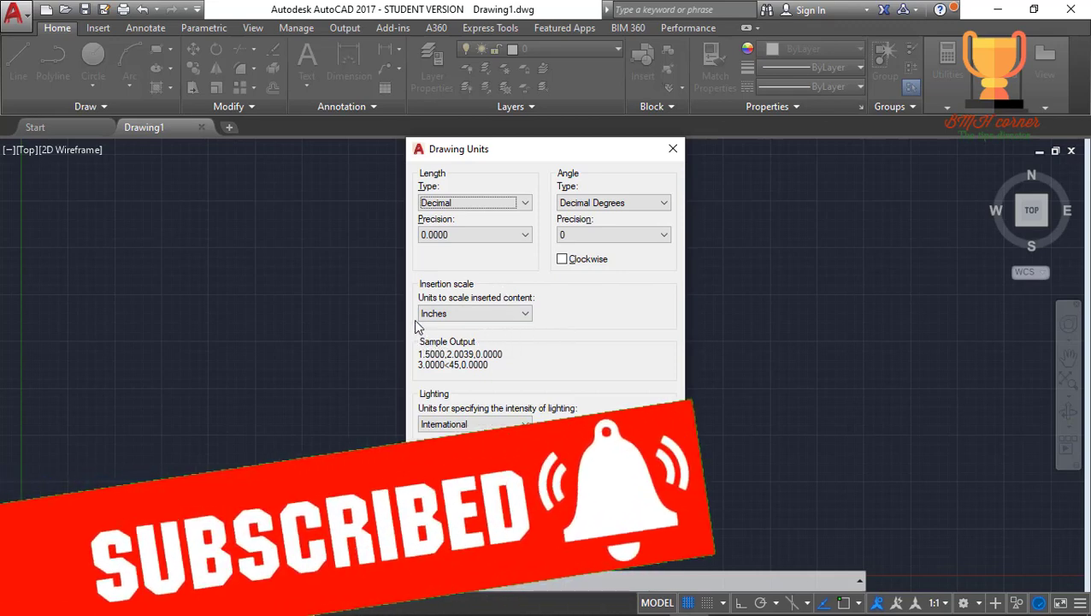
Set the insertion scale to Millimeters and apply the Drawing Units settings.
left_click(523, 312)
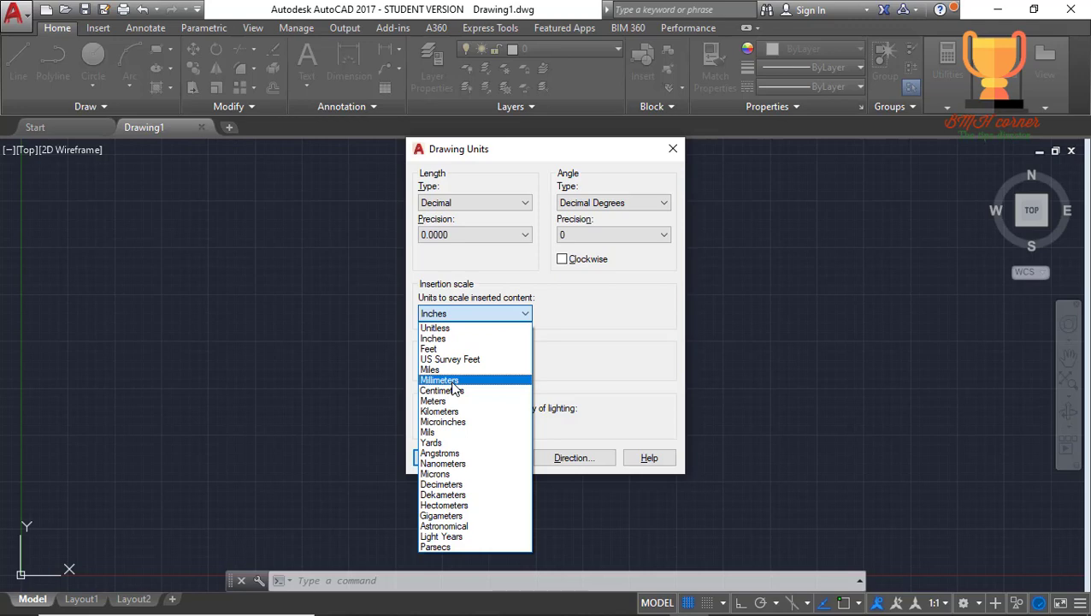
left_click(454, 381)
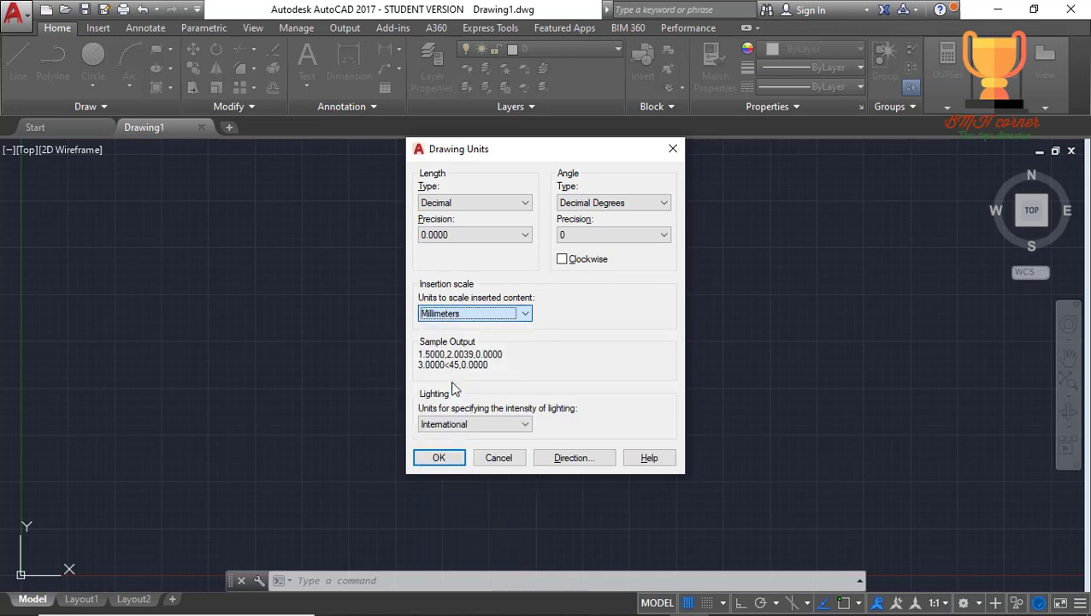
left_click(441, 460)
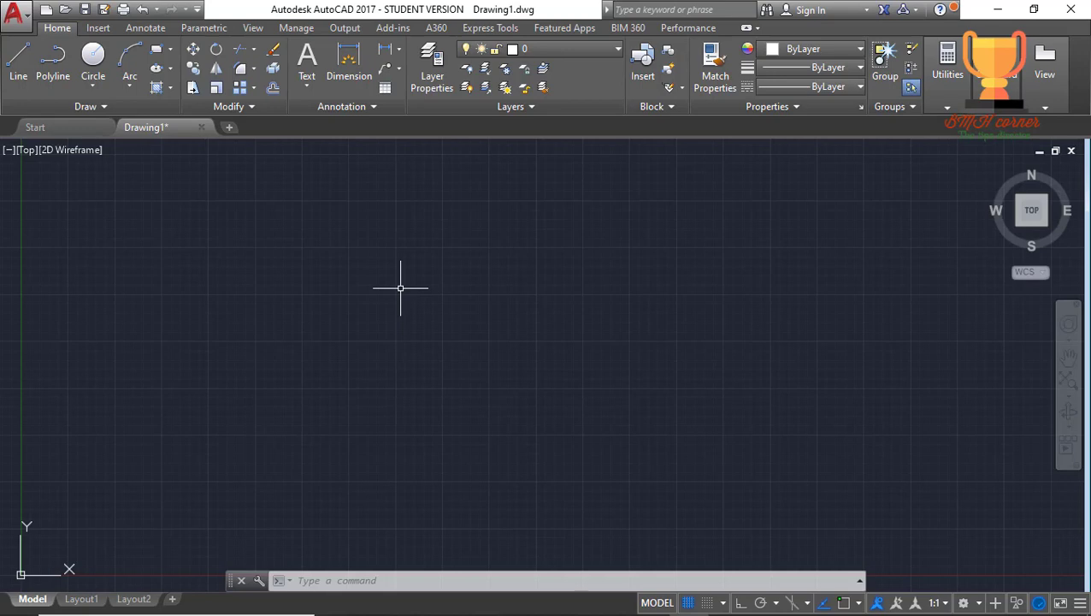
type("d")
key("BackSpace")
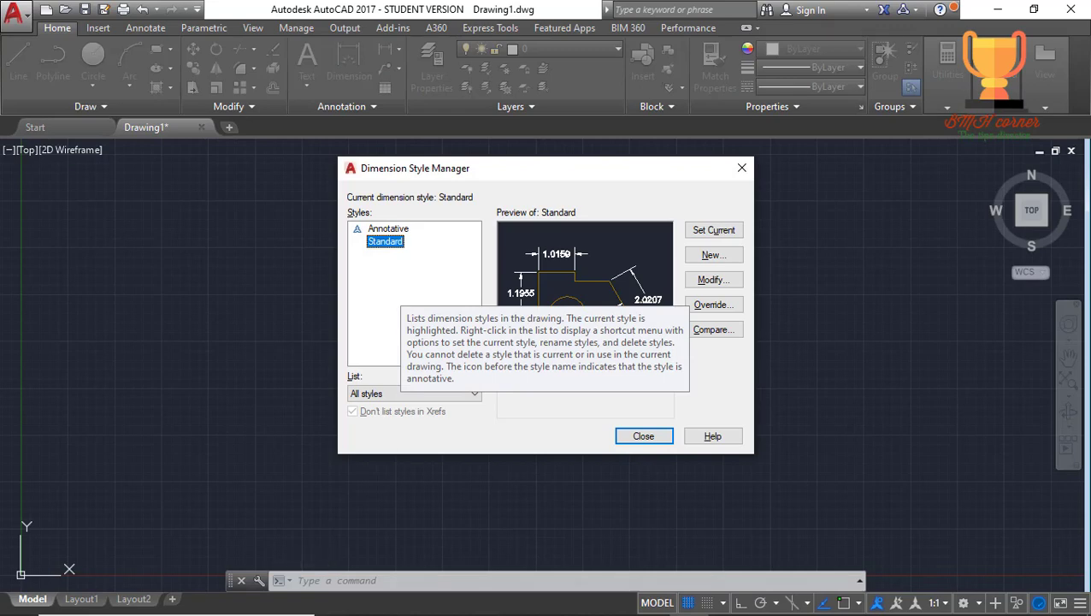
left_click(728, 282)
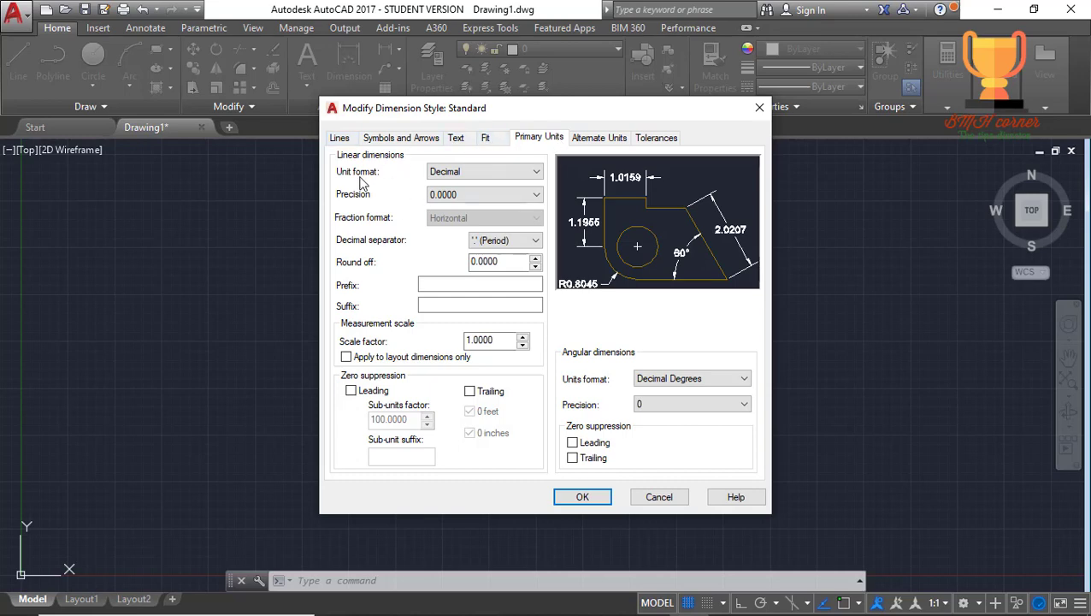
left_click(341, 143)
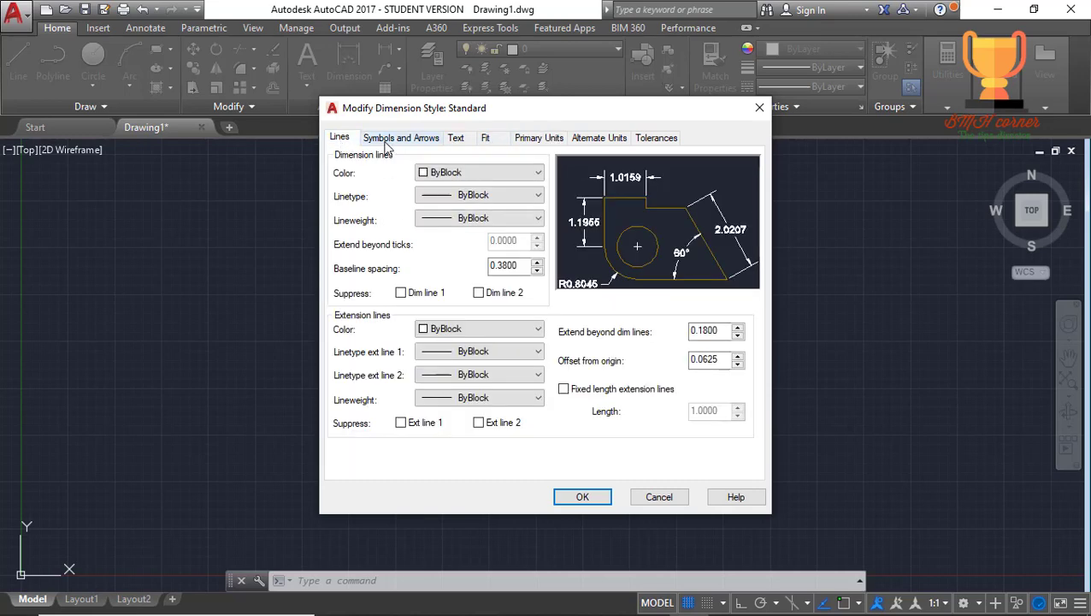
left_click(384, 143)
left_click(455, 139)
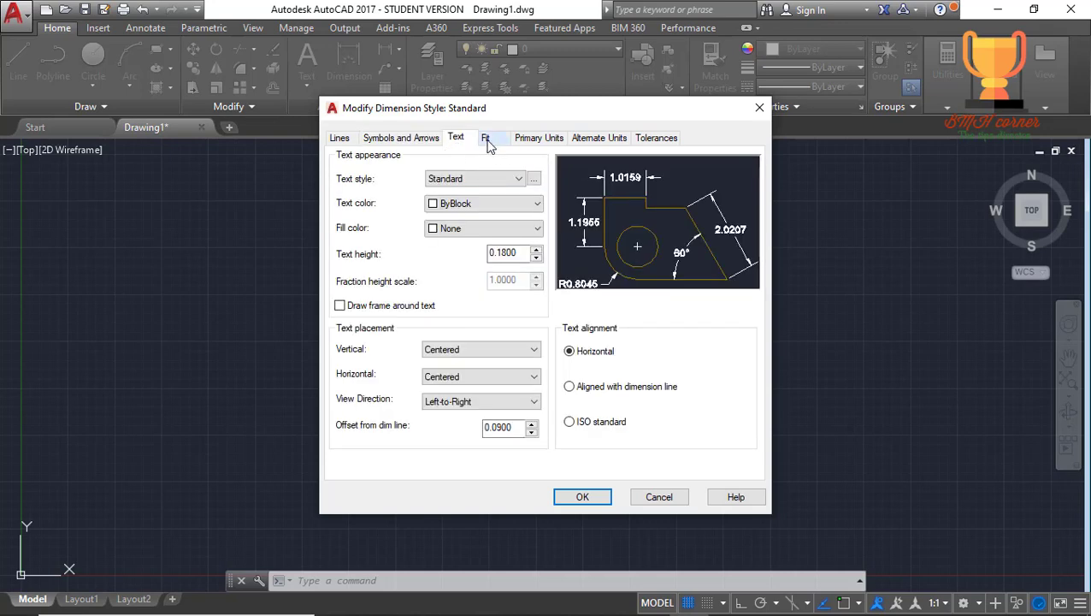
left_click(487, 142)
left_click(552, 142)
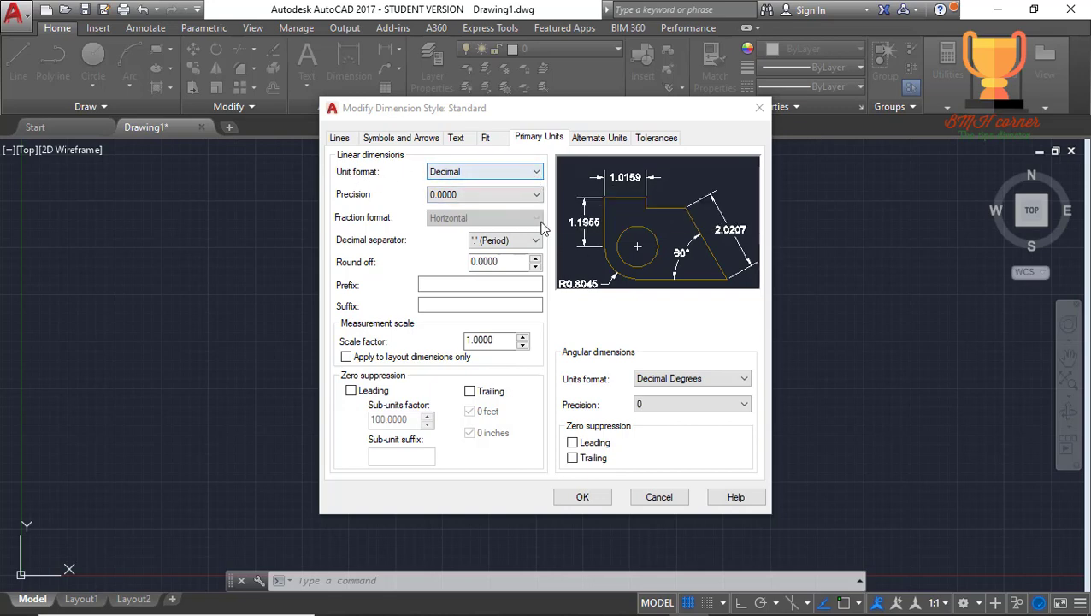
left_click(596, 502)
left_click(708, 232)
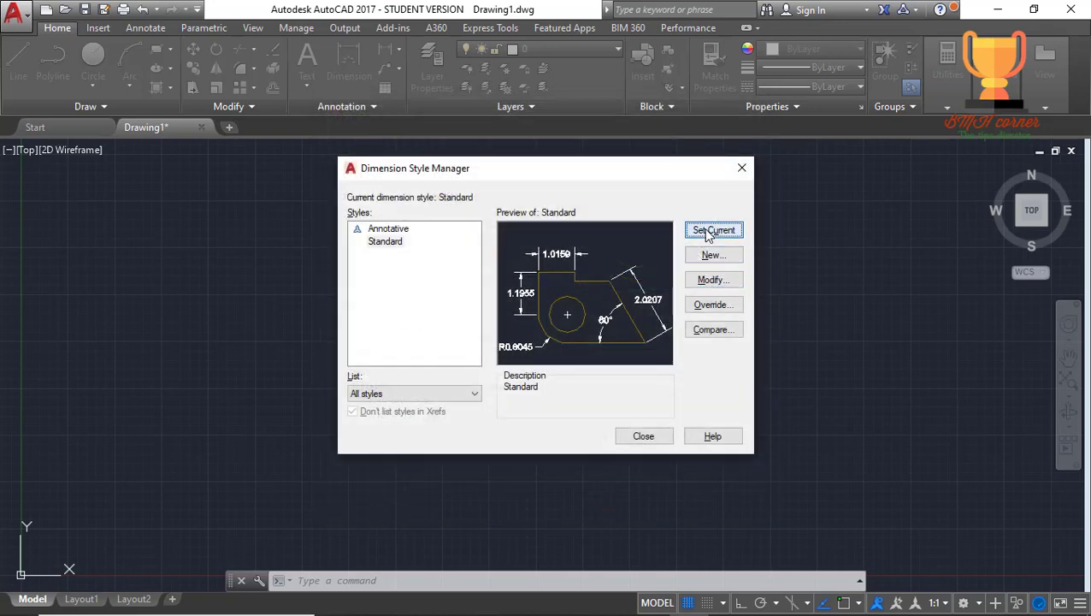
left_click(644, 434)
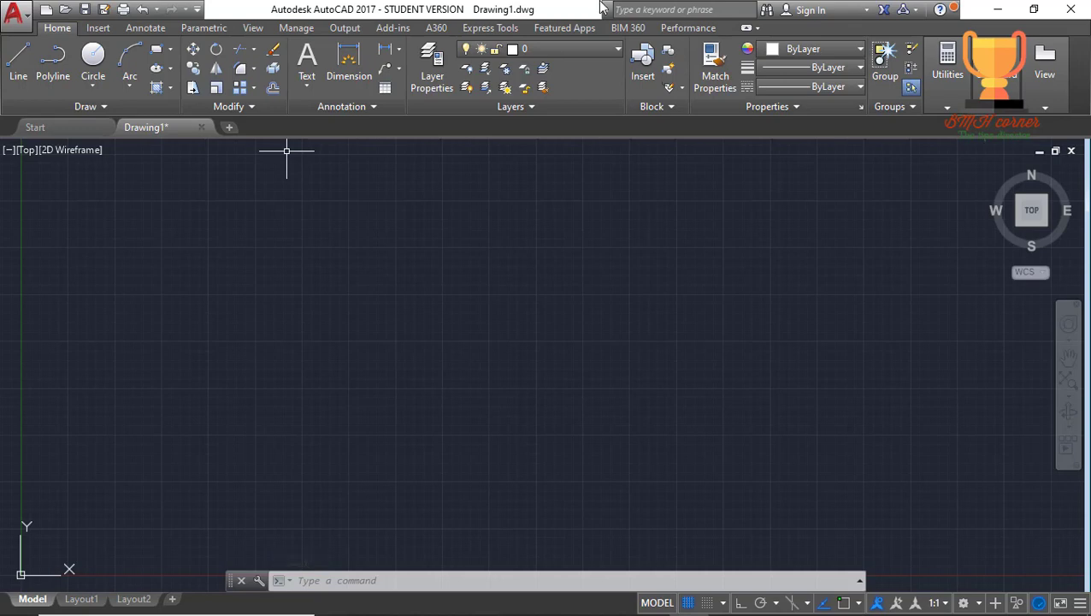
Draw a 50-unit horizontal line from a point left of centre, with Ortho on.
left_click(17, 68)
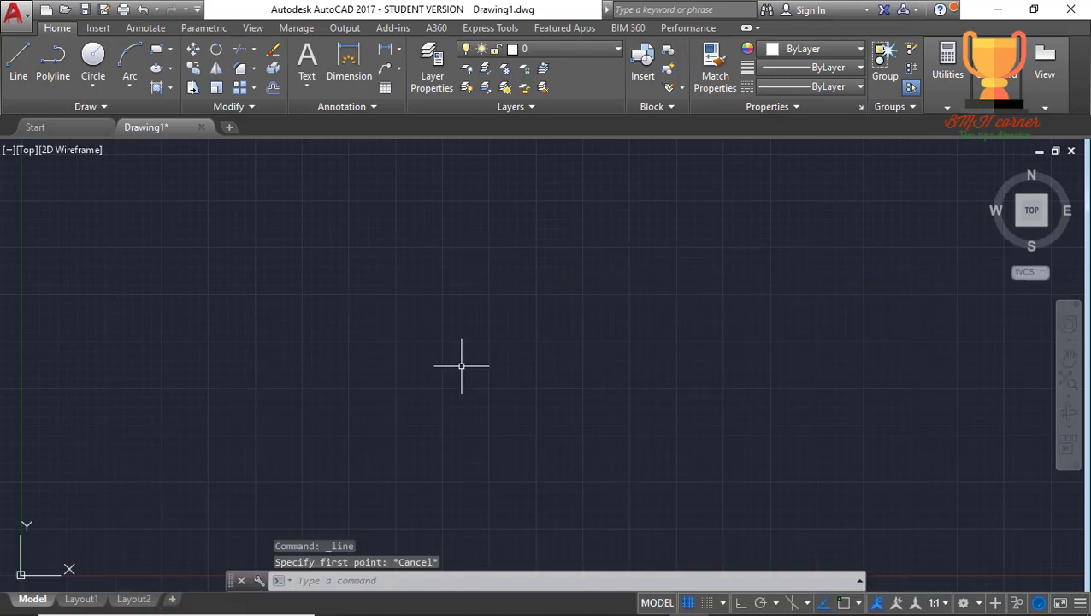
left_click(11, 80)
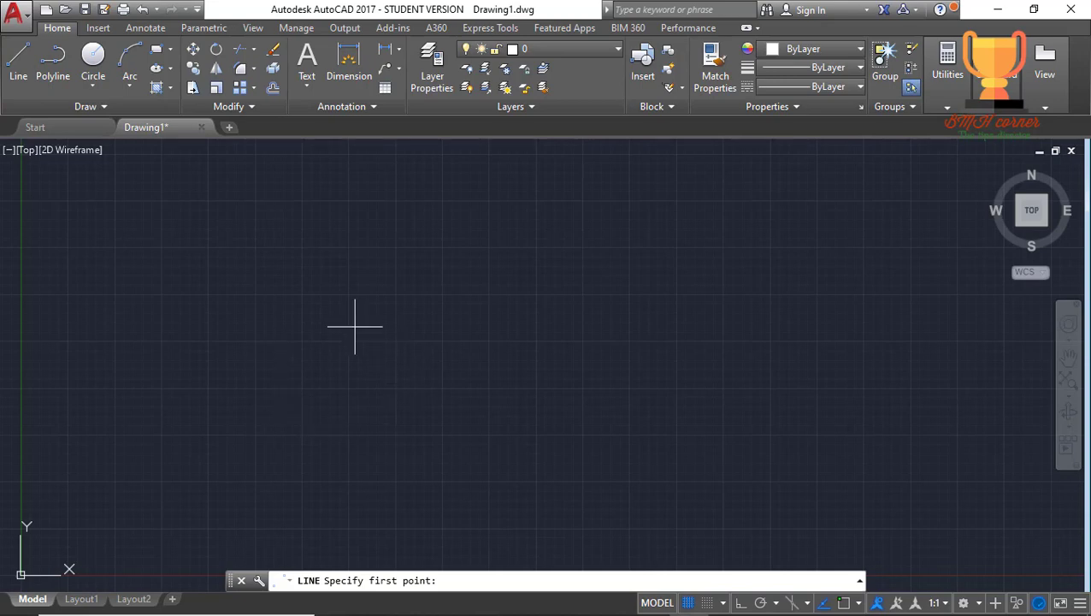
left_click(306, 311)
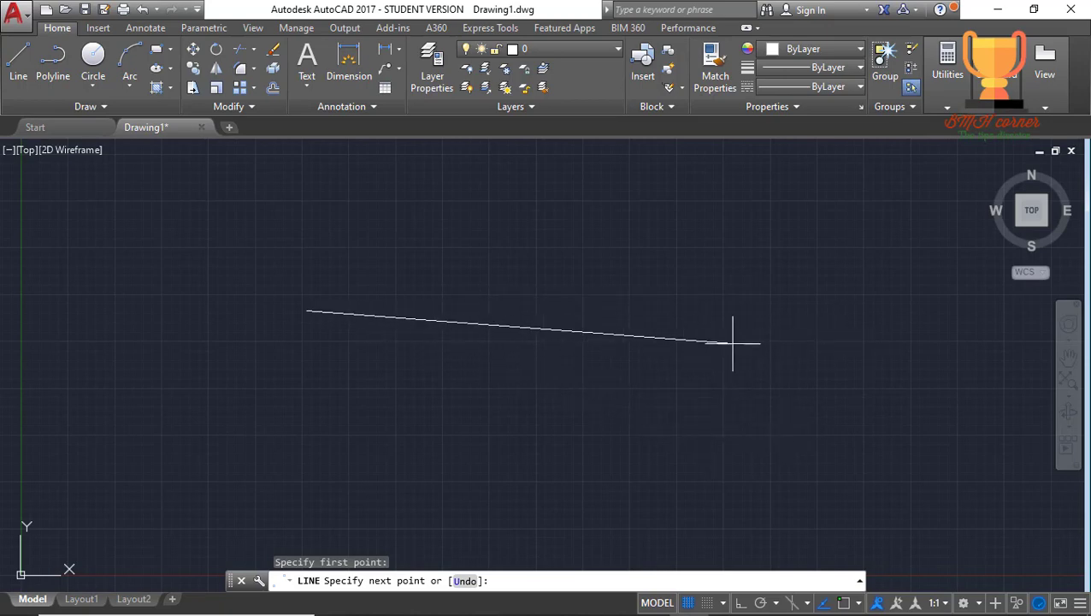
key("F8")
type("50")
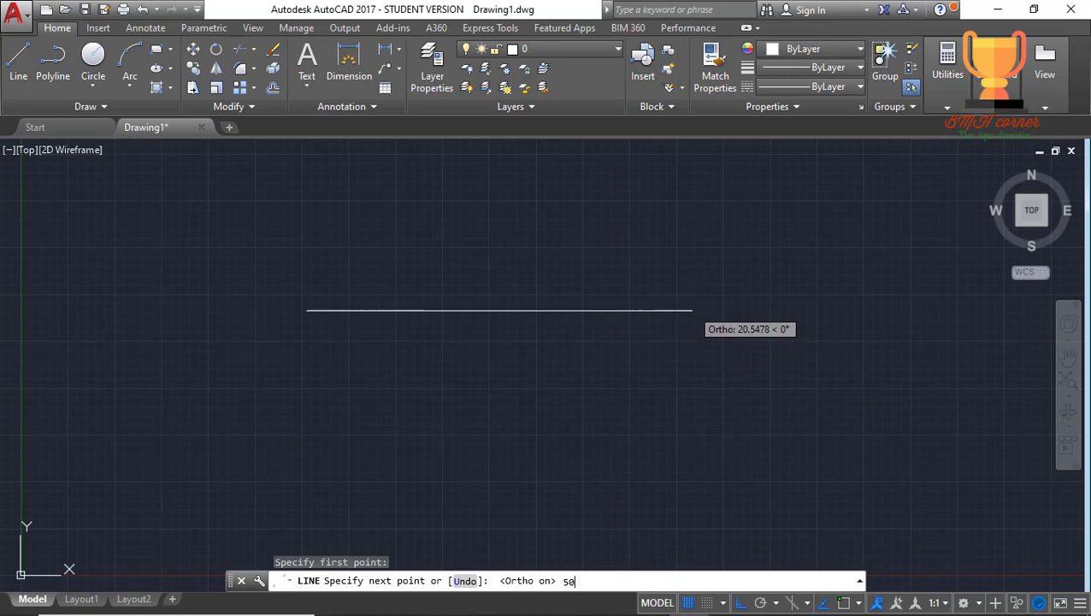
key("Return")
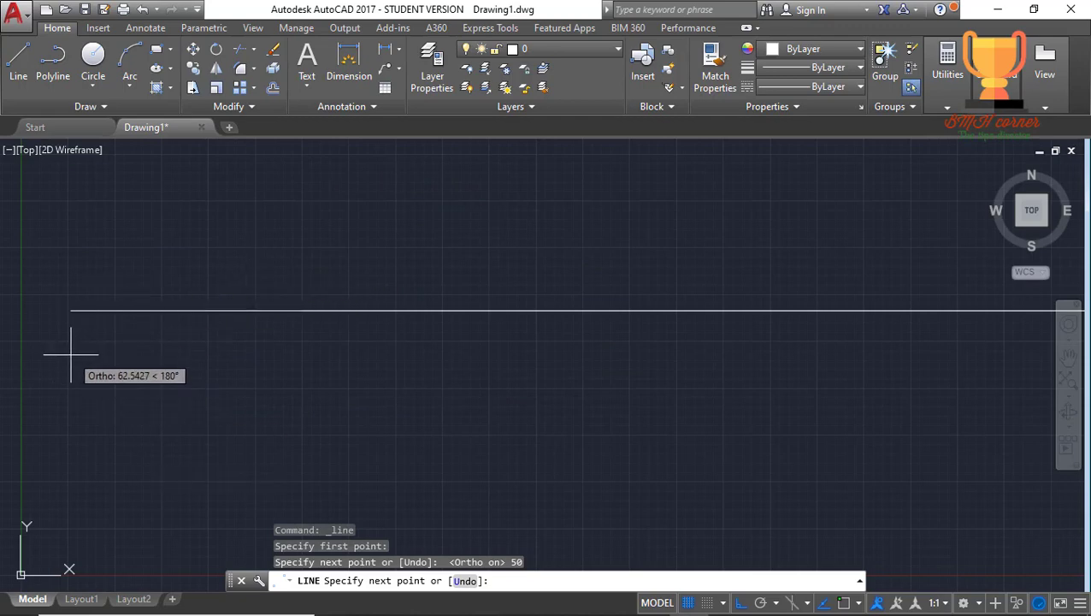
scroll(50, 354, "down", 3)
scroll(50, 354, "up", 3)
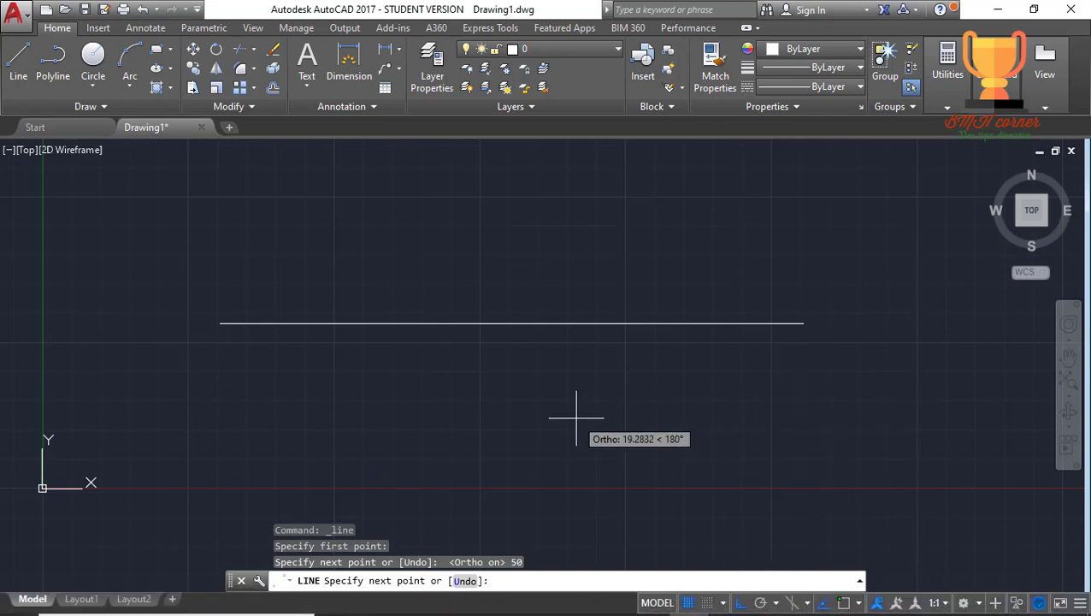
scroll(546, 353, "up", 2)
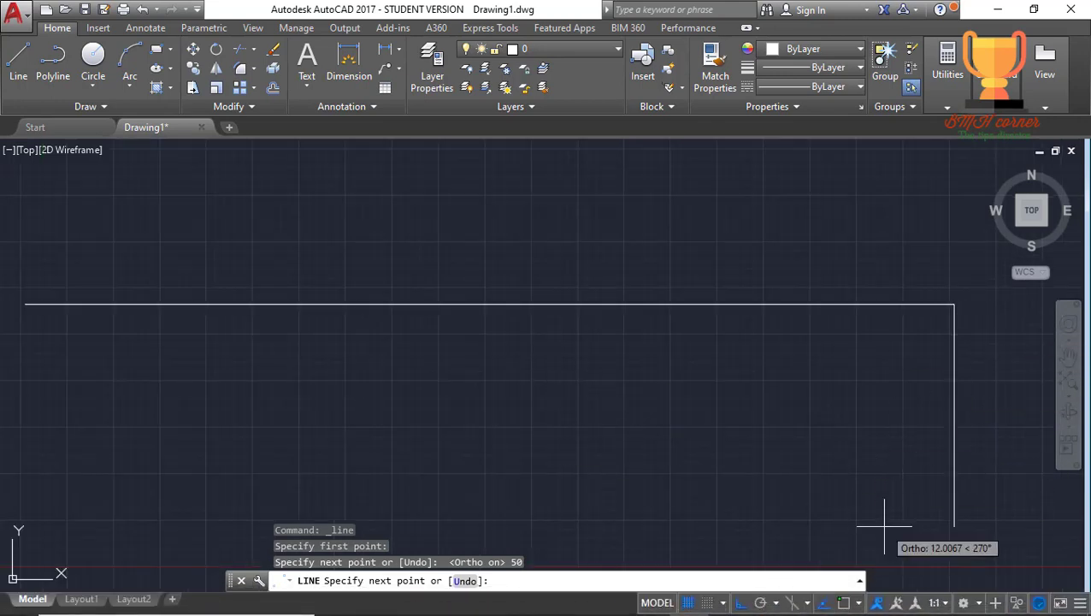
End the LINE command from the right-click menu, keeping only the 50-unit line.
right_click(893, 385)
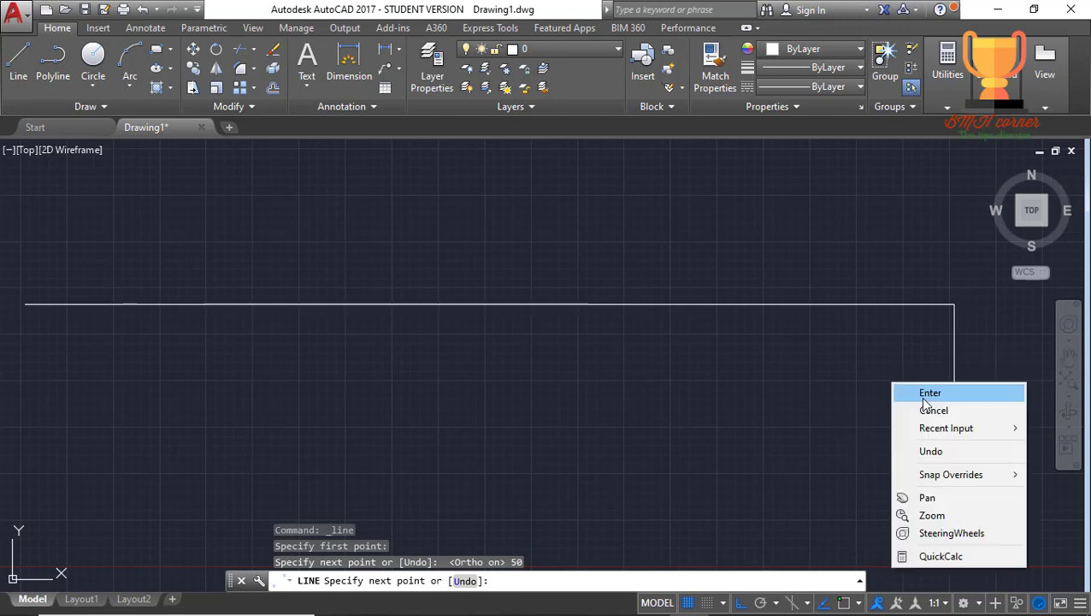
left_click(869, 347)
key("Return")
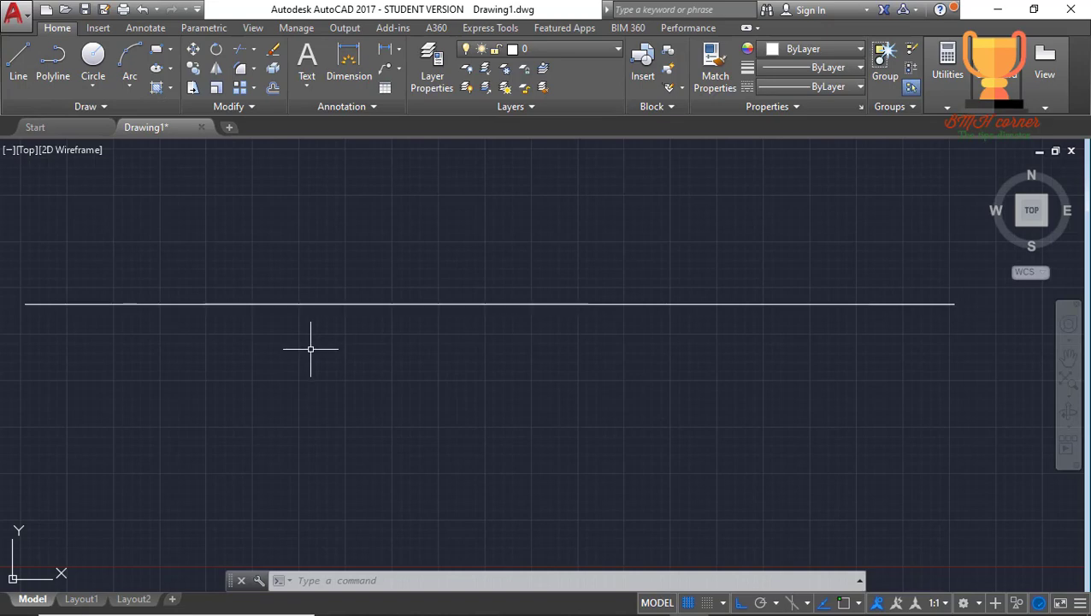
Draw a stepped line across the 50-unit line: 10 across, 5 down, 10 across.
left_click(59, 80)
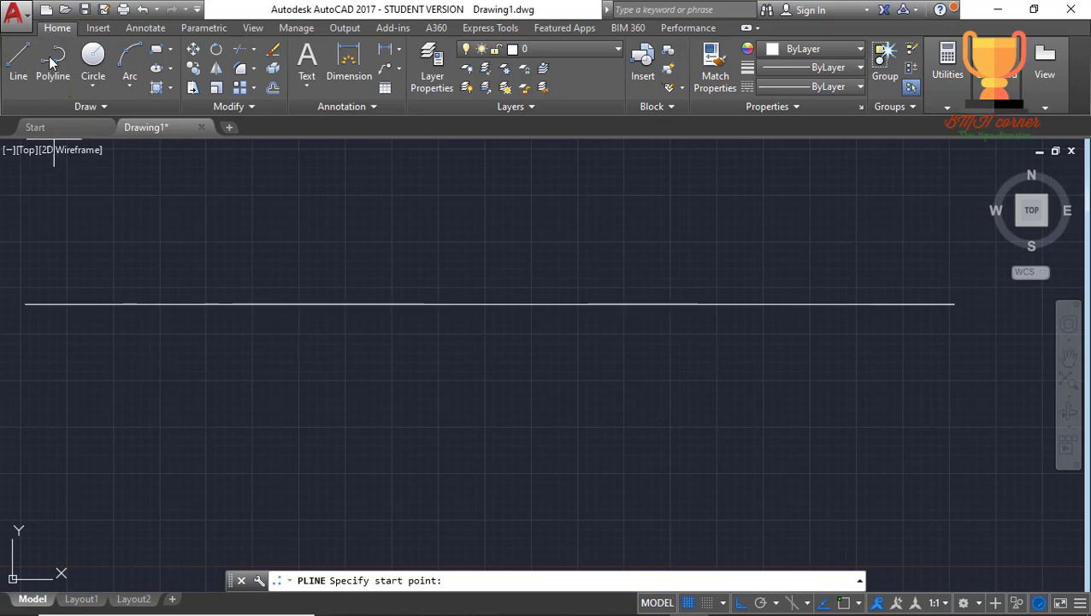
left_click(57, 76)
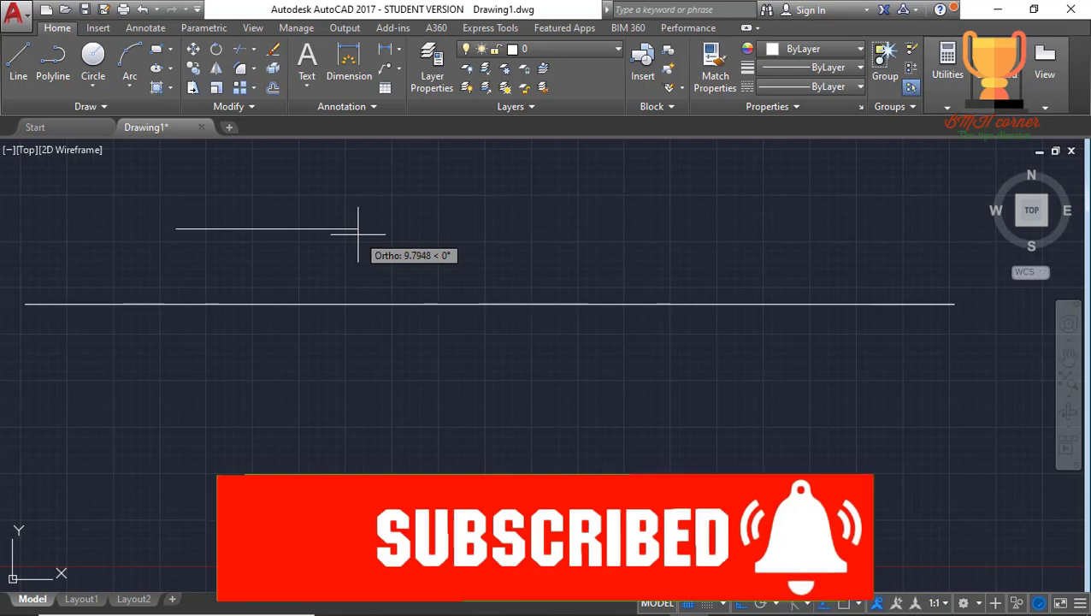
type("10")
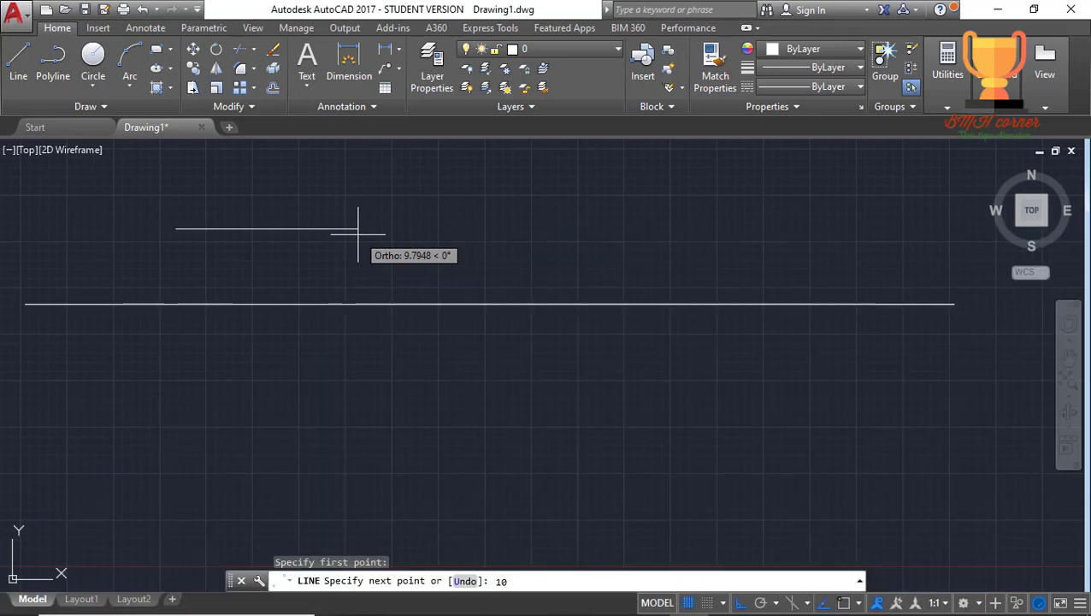
key("Return")
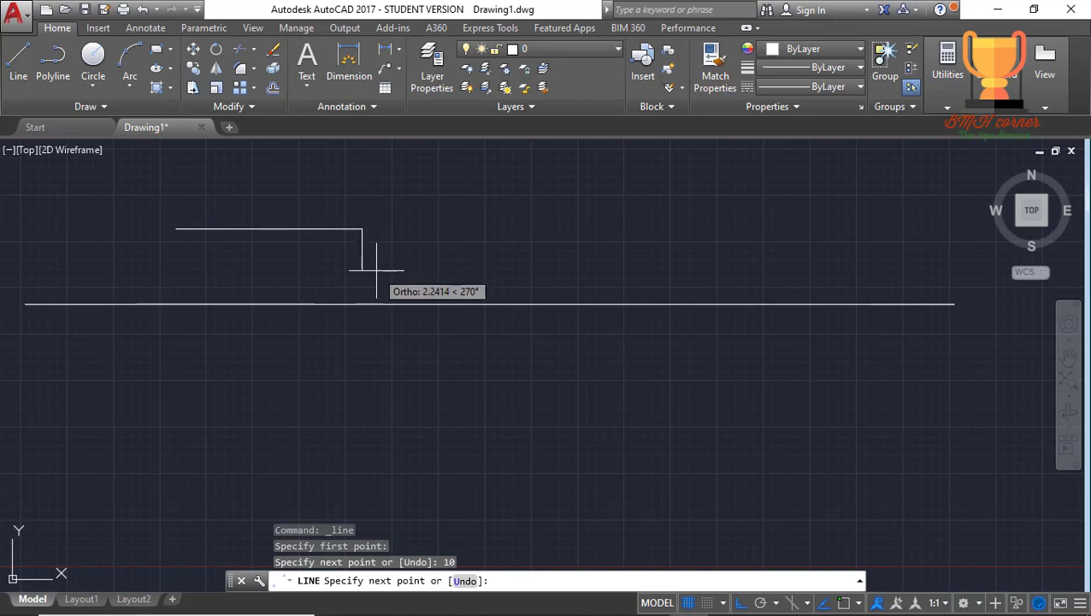
type("5")
key("Return")
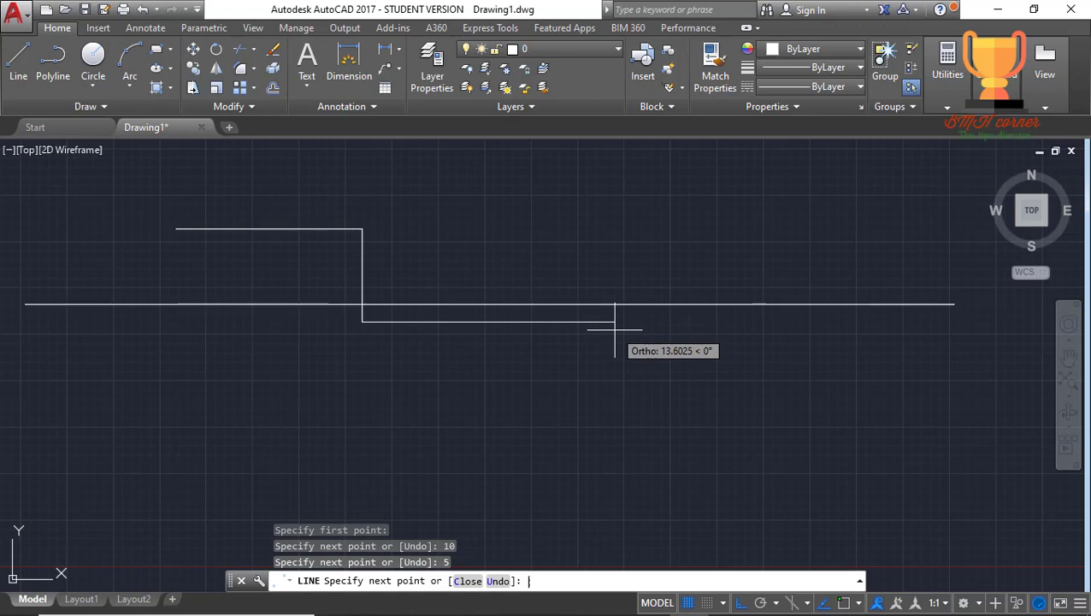
type("10")
key("Return")
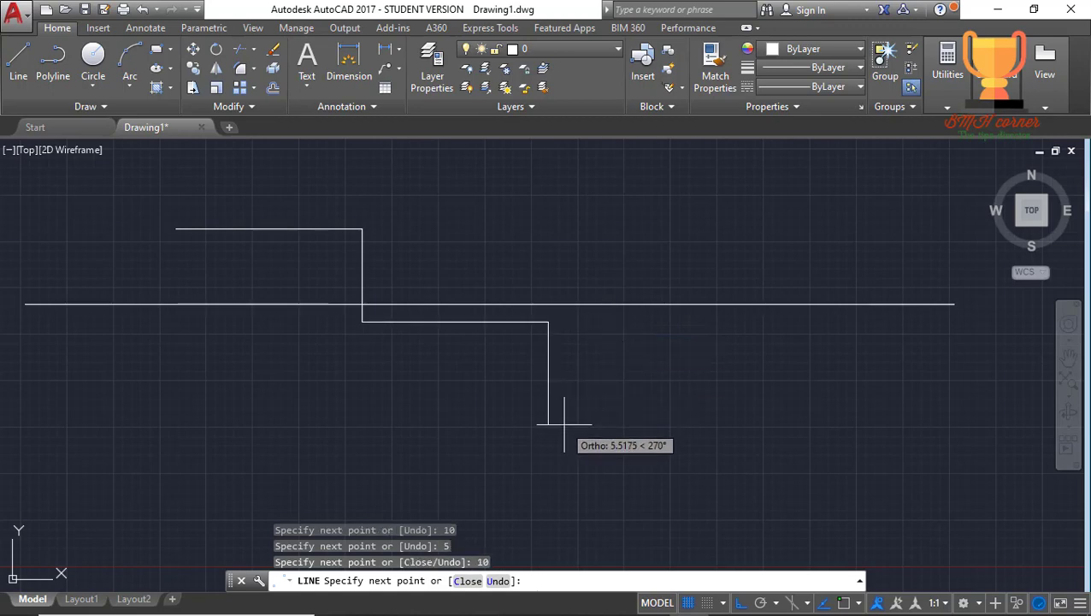
key("Return")
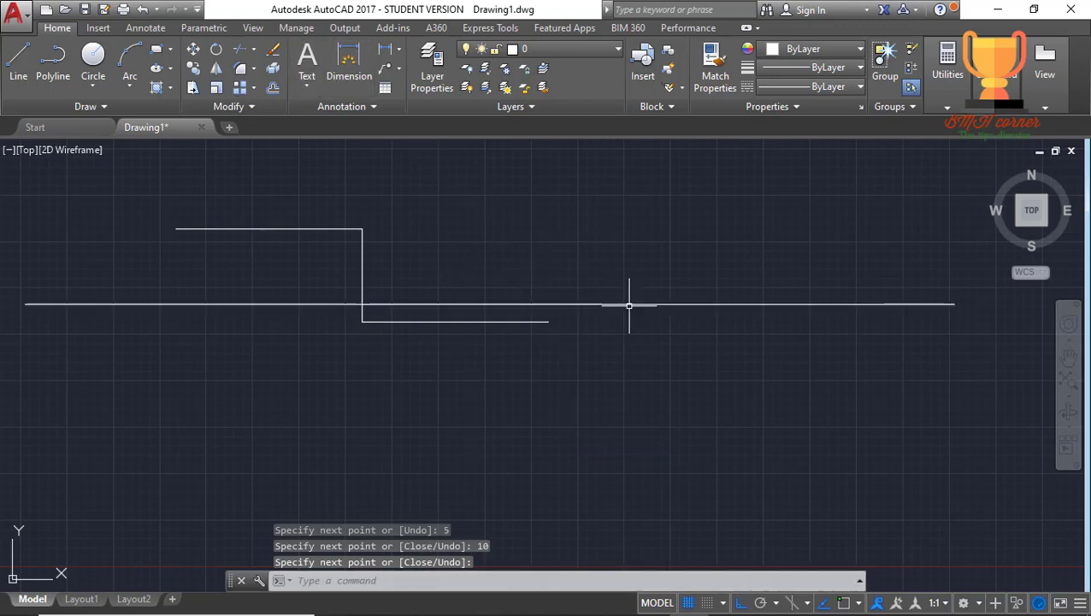
left_click(274, 52)
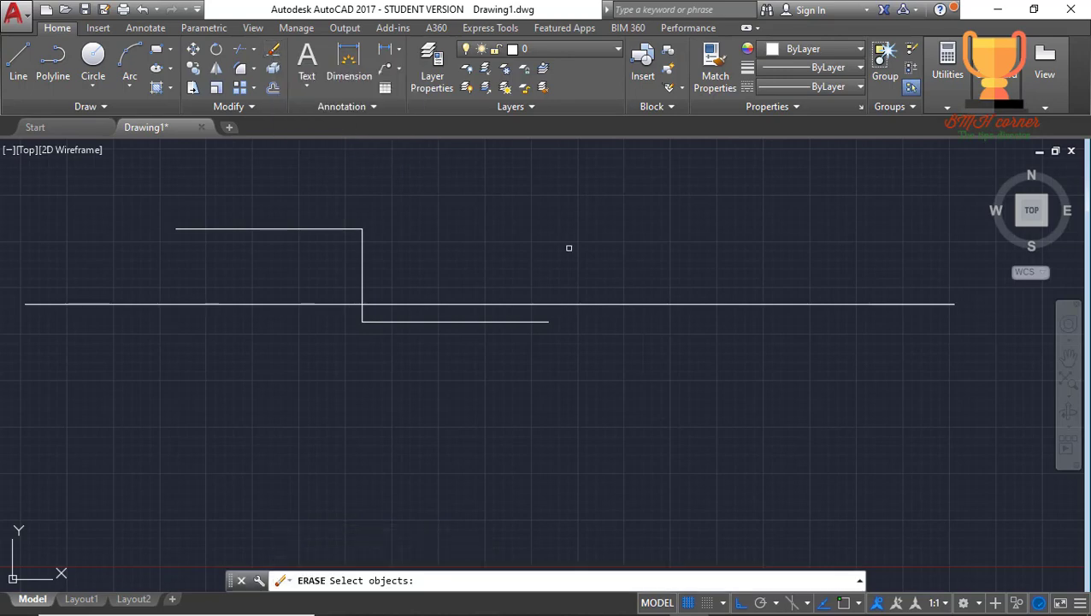
Erase both pieces of the long 50-unit horizontal line.
left_click(615, 304)
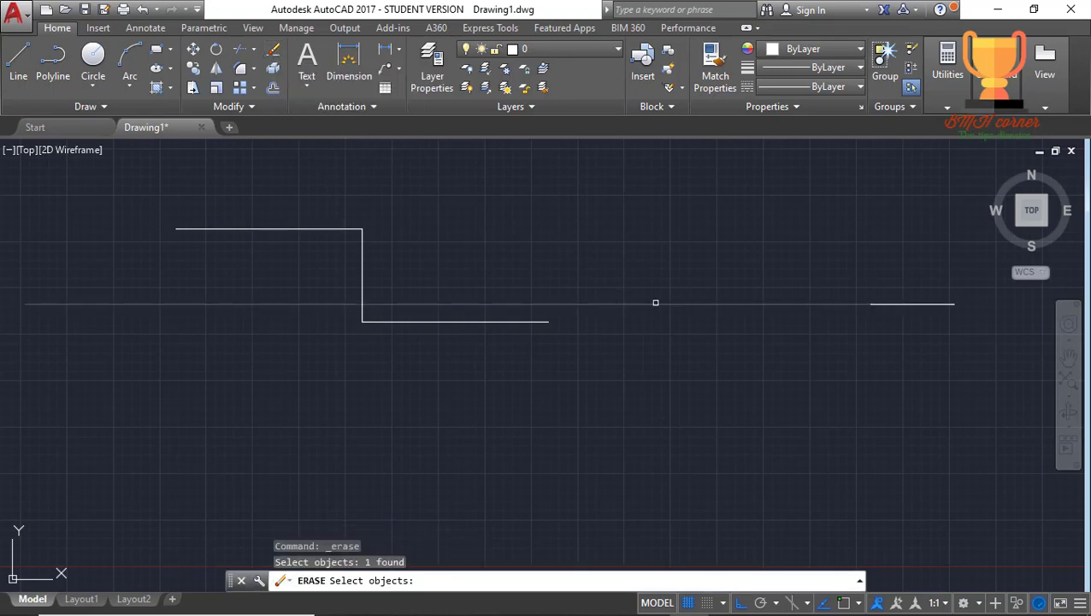
left_click(874, 303)
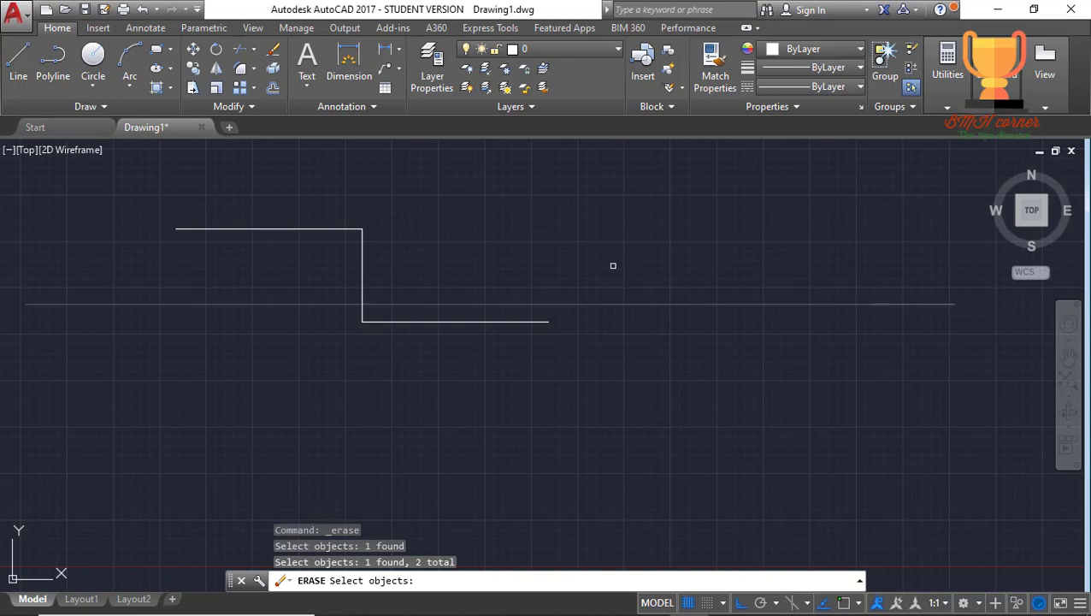
key("Return")
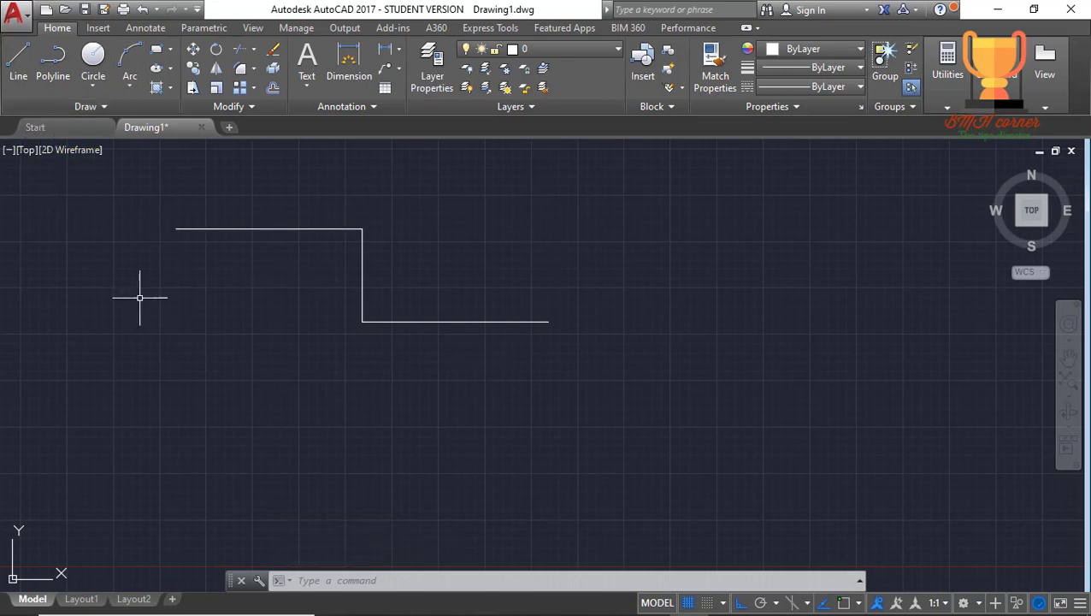
Draw a second stepped polyline below-left of the first: 10 across, 5 down, 10 across.
left_click(53, 69)
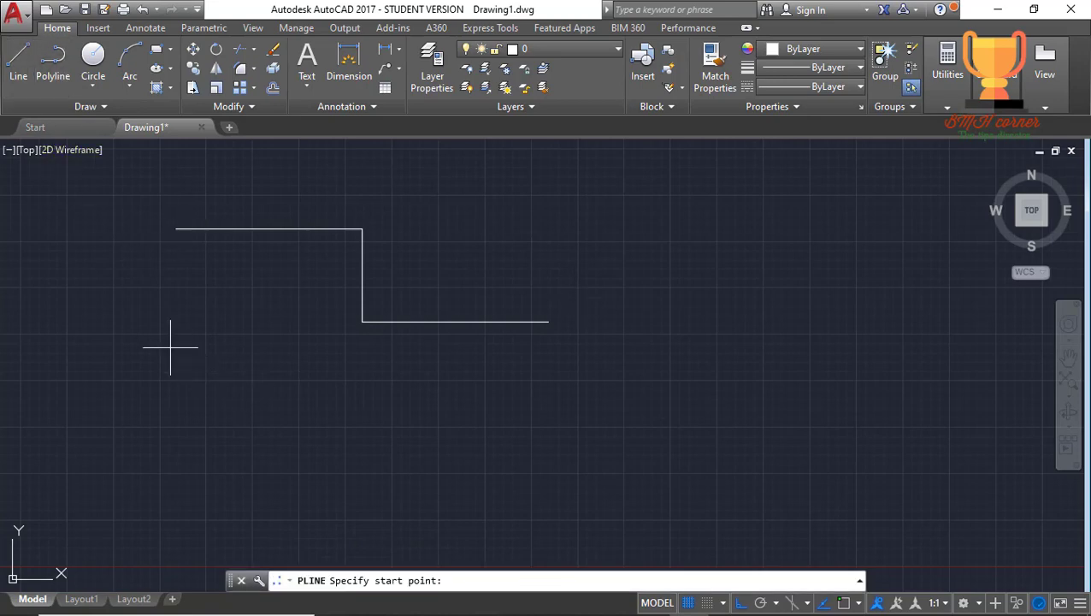
left_click(144, 283)
type("10")
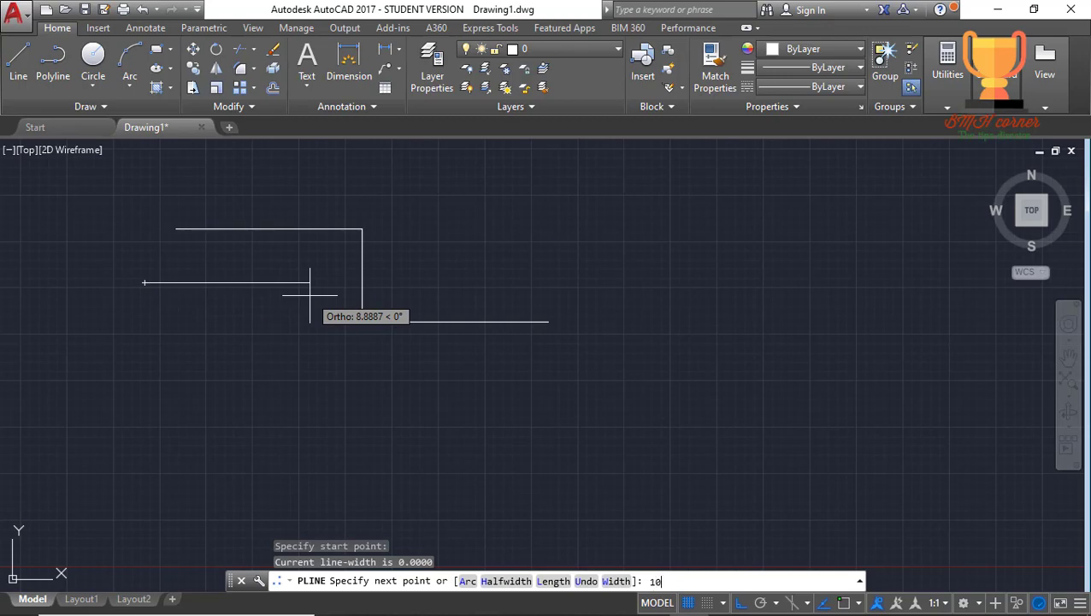
key("Return")
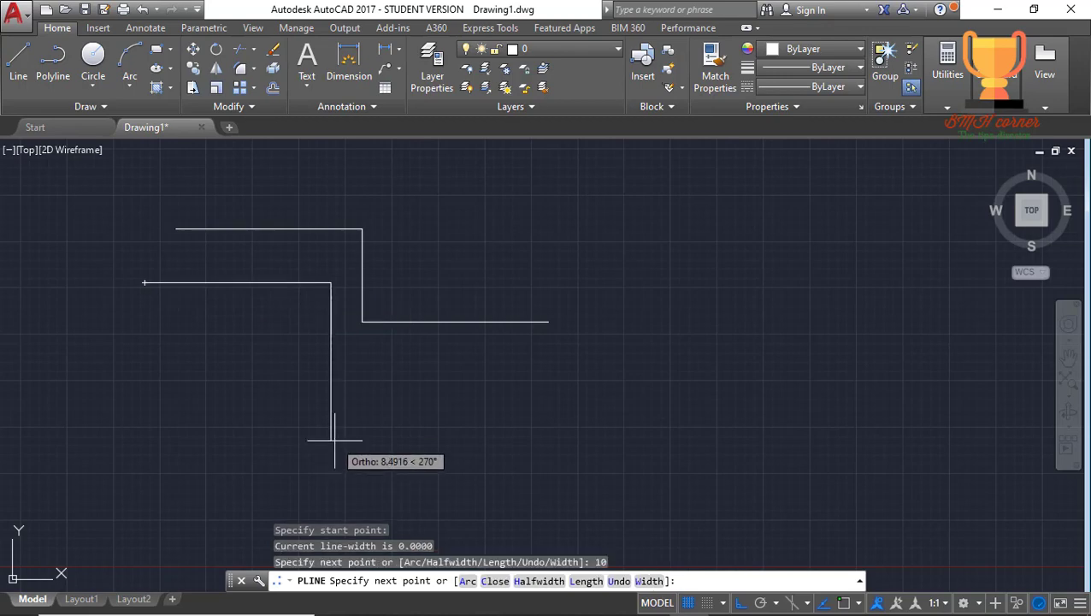
type(" 5")
key("Return")
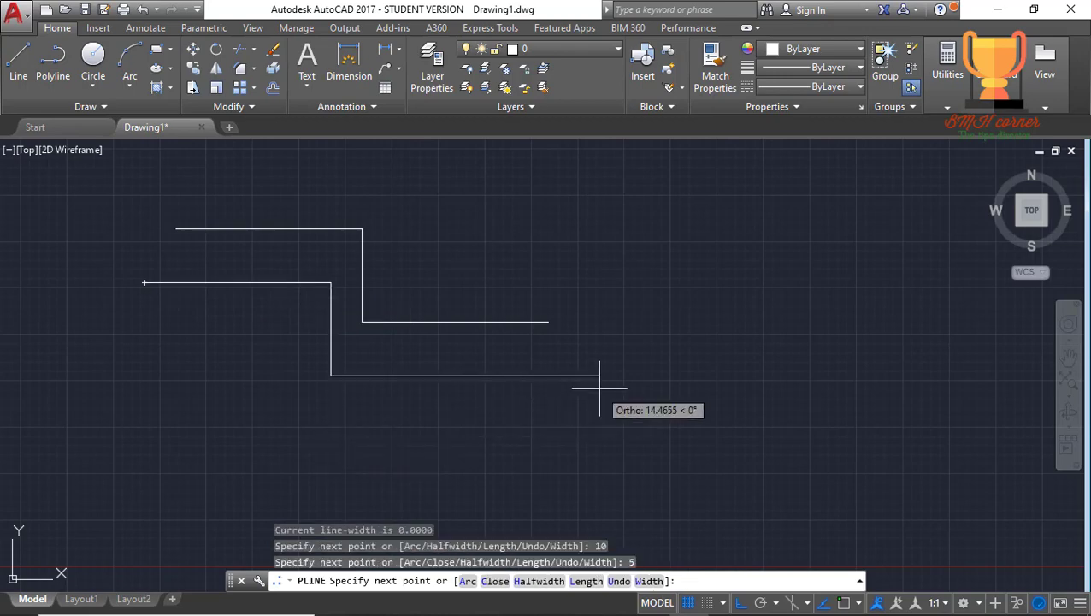
type("10")
key("Return")
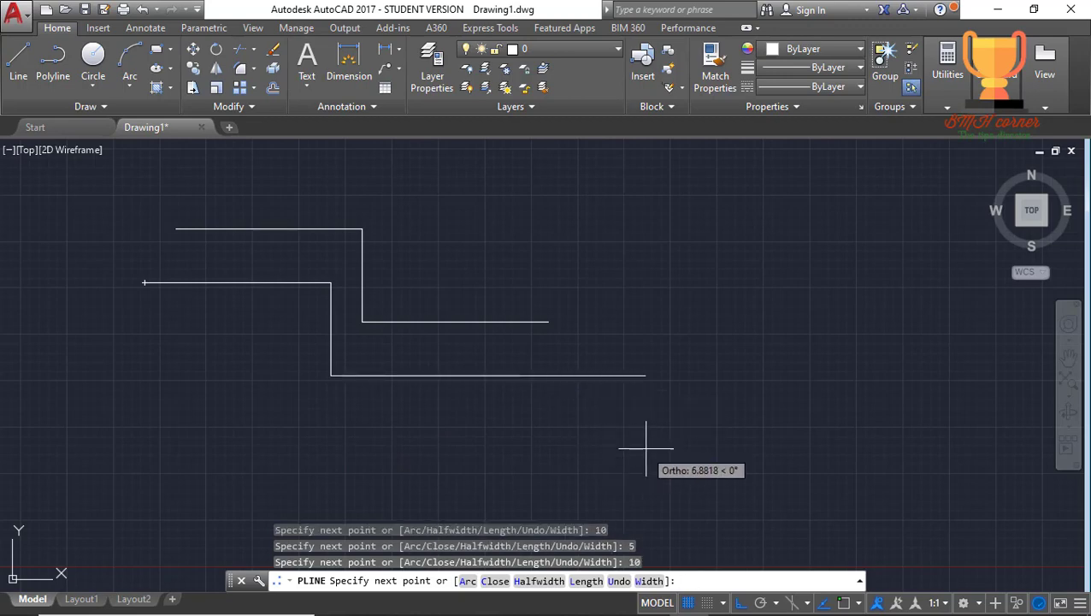
key("Return")
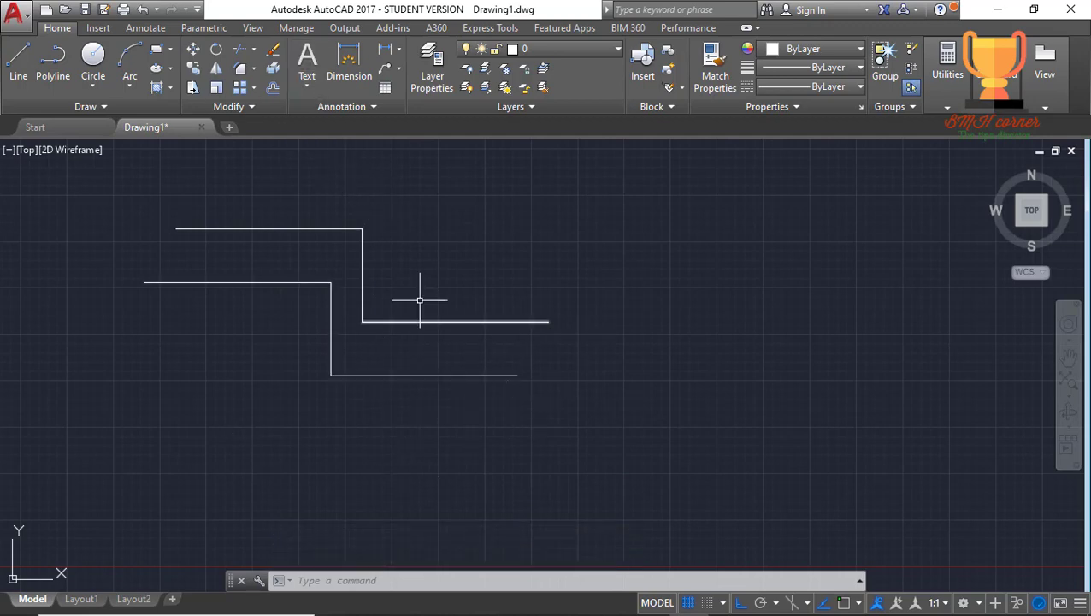
left_click(273, 56)
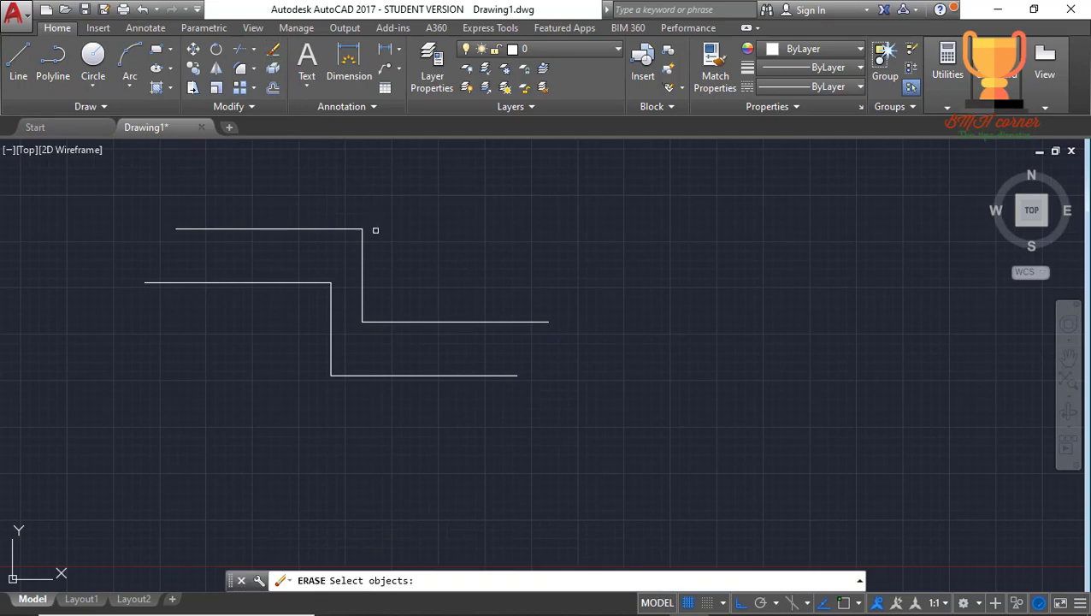
left_click(348, 227)
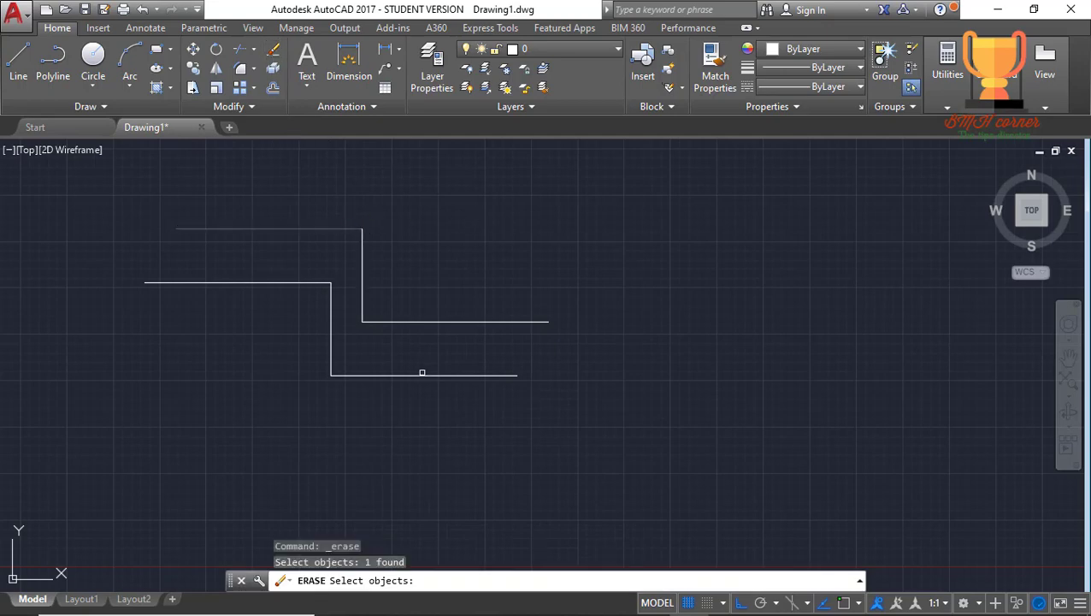
left_click(362, 259)
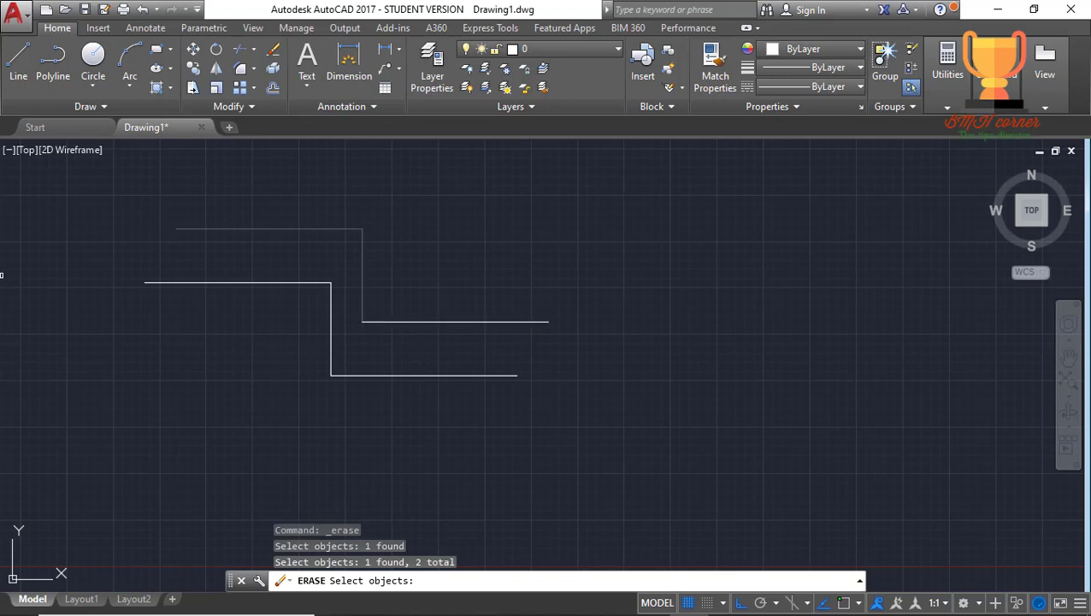
left_click(231, 283)
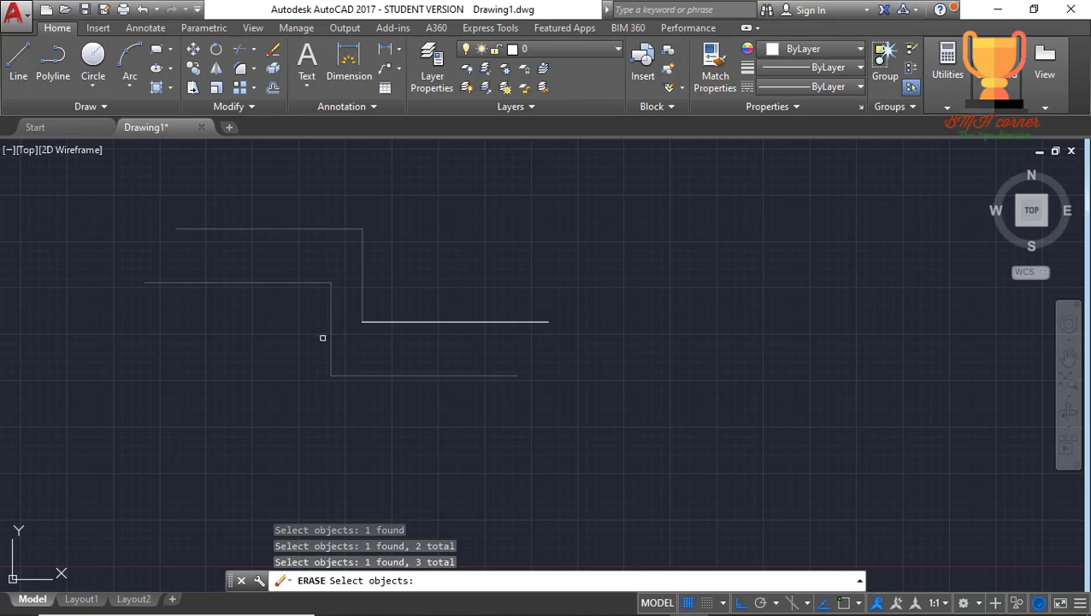
key("Escape")
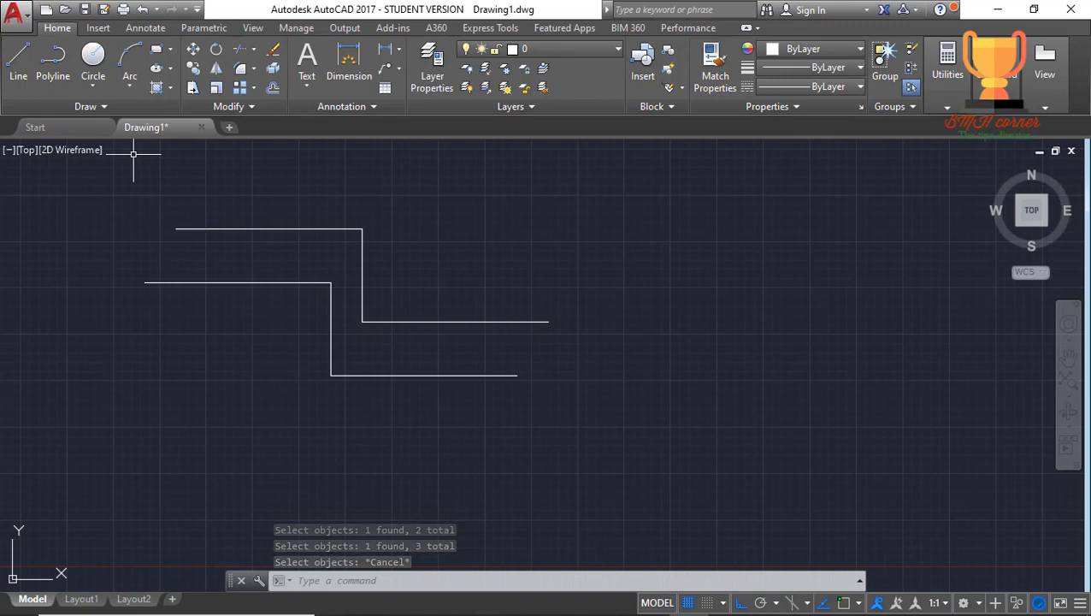
Draw a Center, Radius circle of radius 5 to the right of the profiles.
left_click(97, 94)
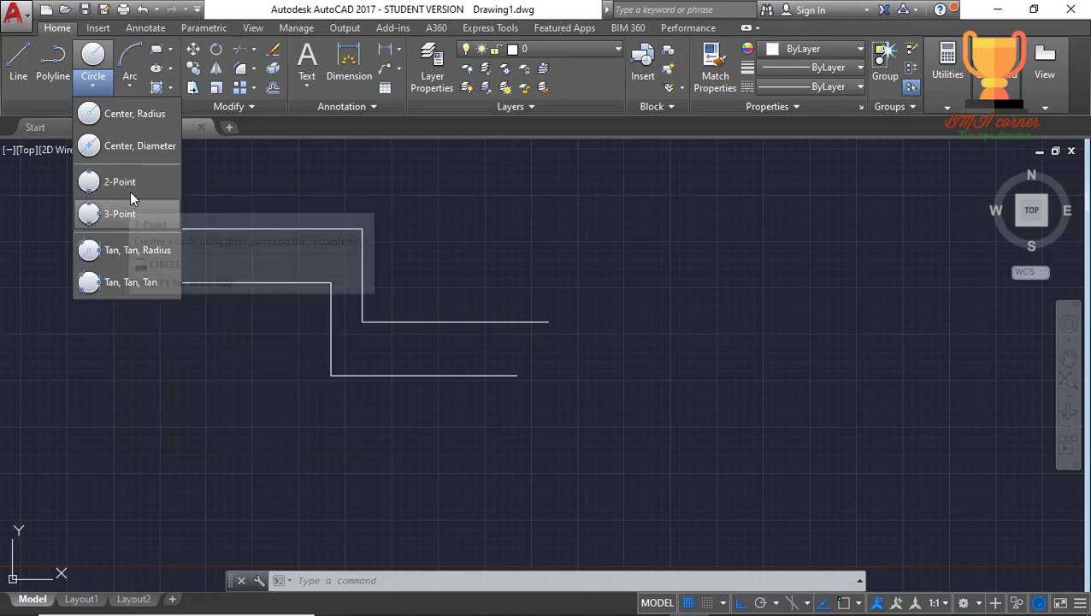
left_click(124, 117)
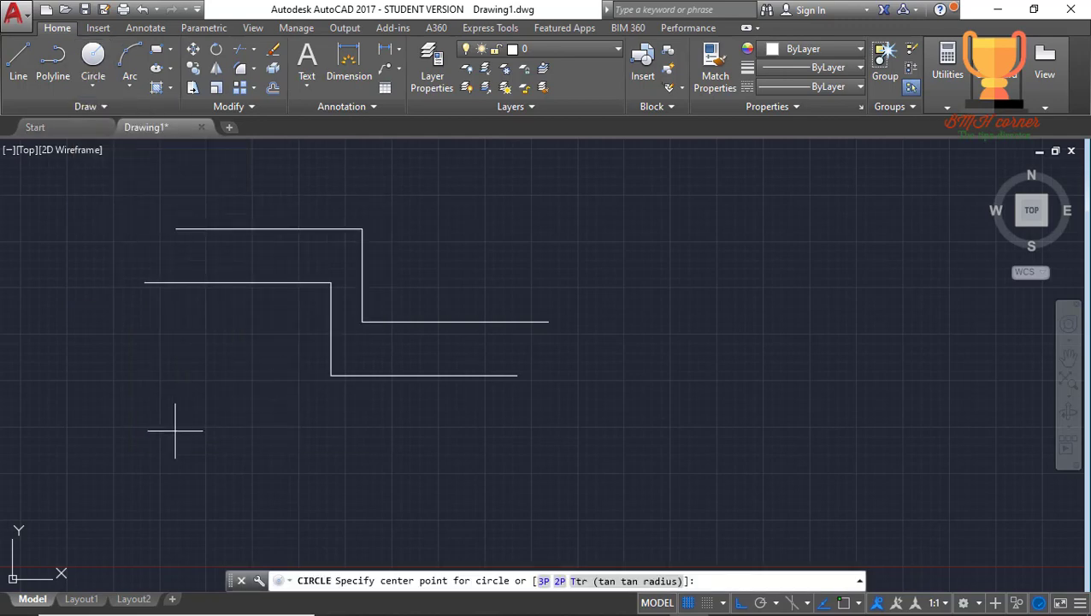
left_click(667, 318)
type("5")
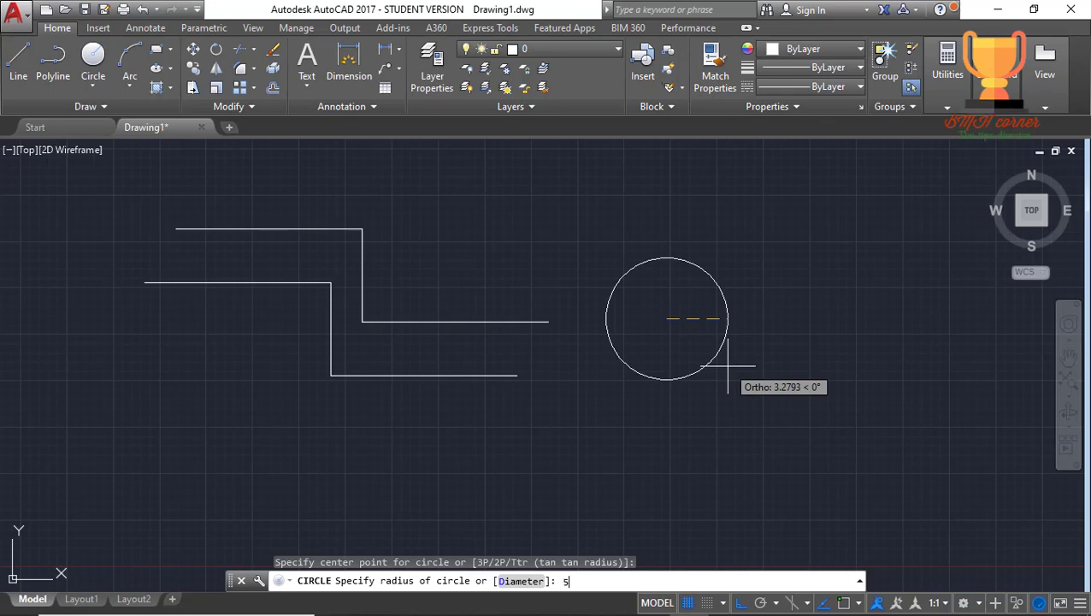
key("Return")
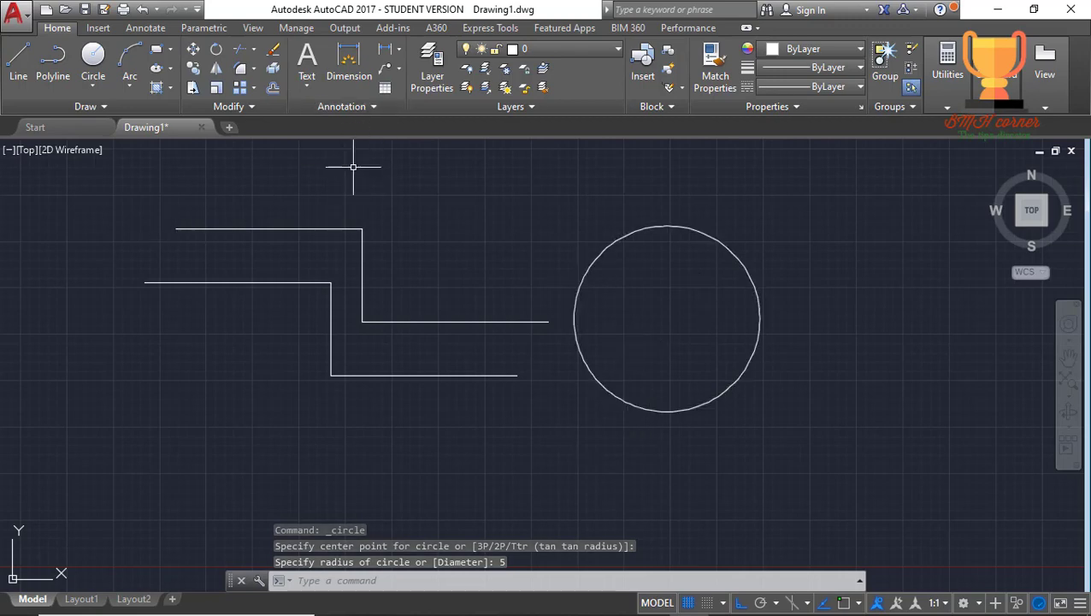
left_click(362, 77)
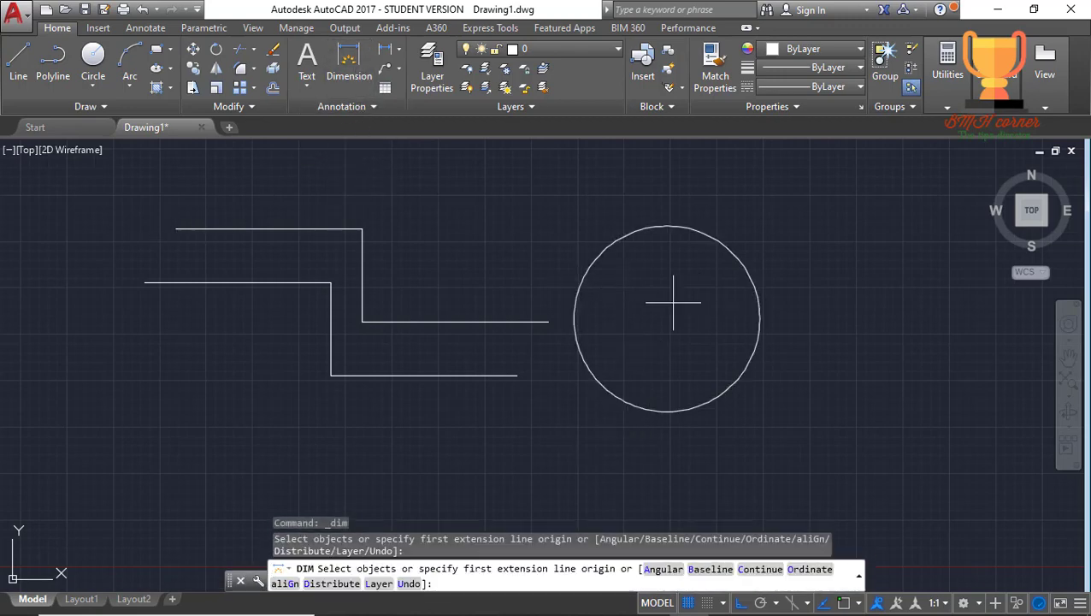
left_click(667, 411)
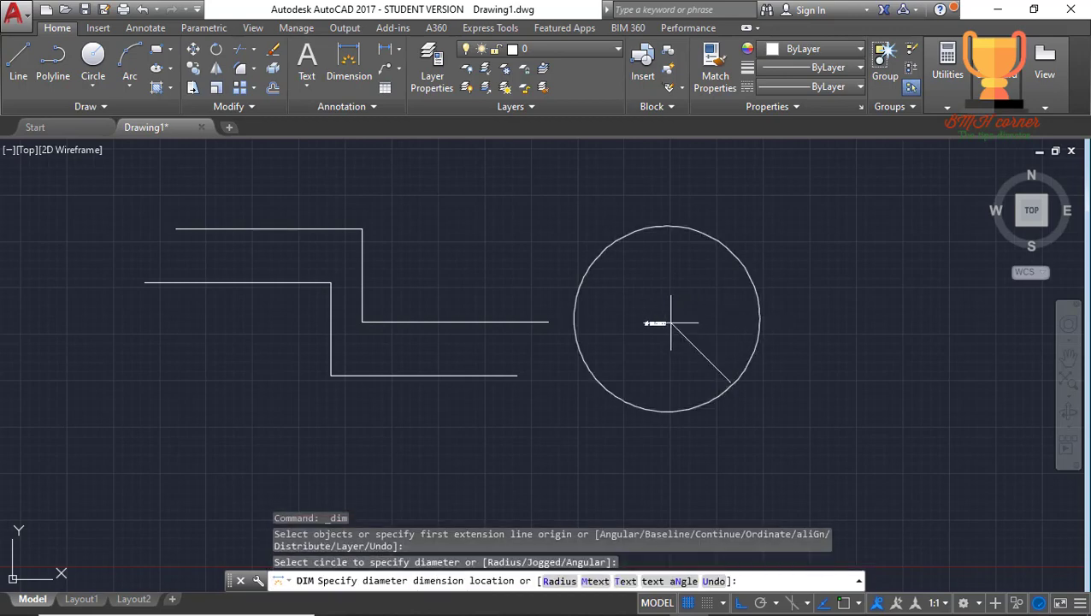
scroll(667, 322, "up", 4)
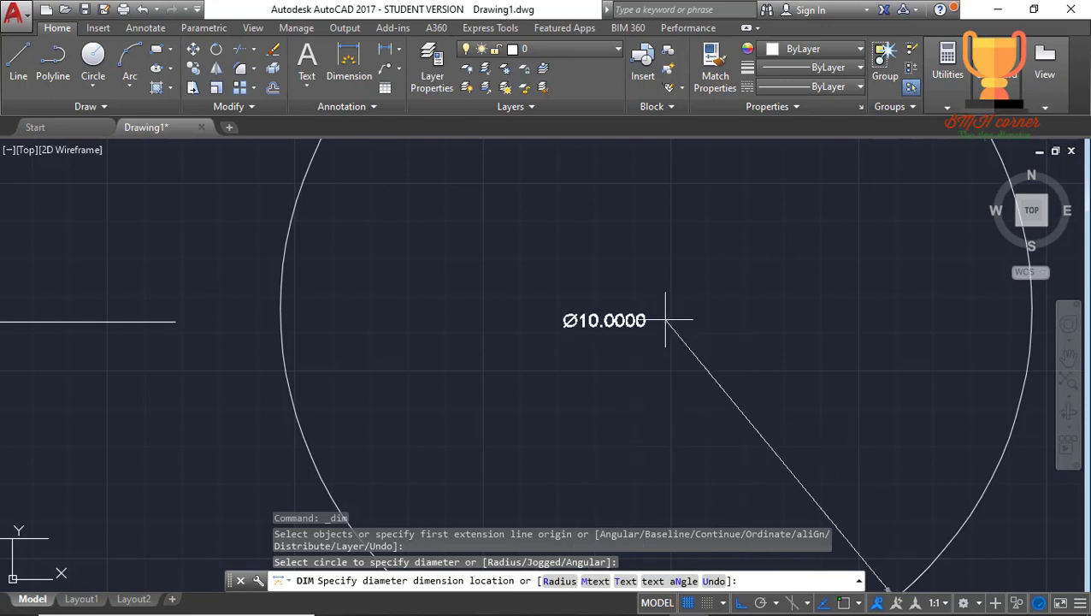
scroll(666, 320, "down", 2)
scroll(666, 320, "down", 1)
scroll(666, 320, "down", 2)
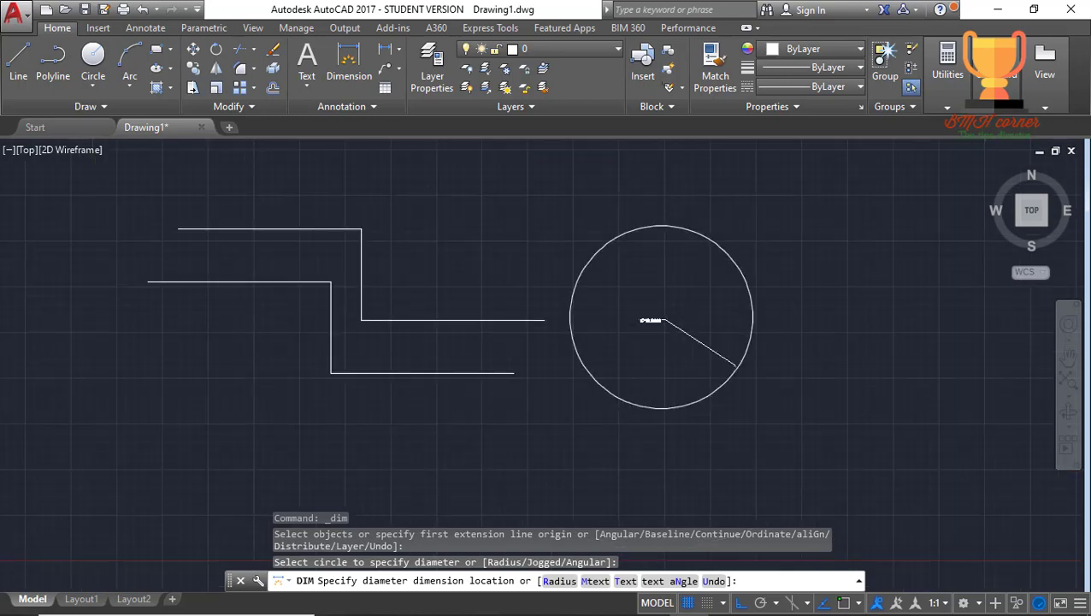
scroll(666, 320, "up", 4)
scroll(666, 320, "down", 5)
scroll(659, 313, "up", 3)
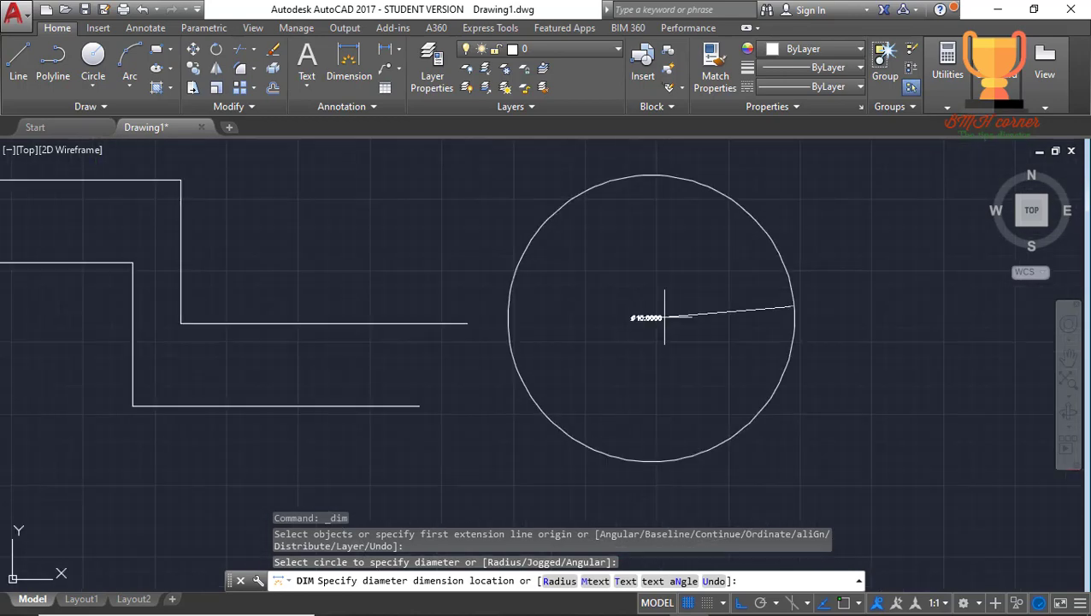
key("Escape")
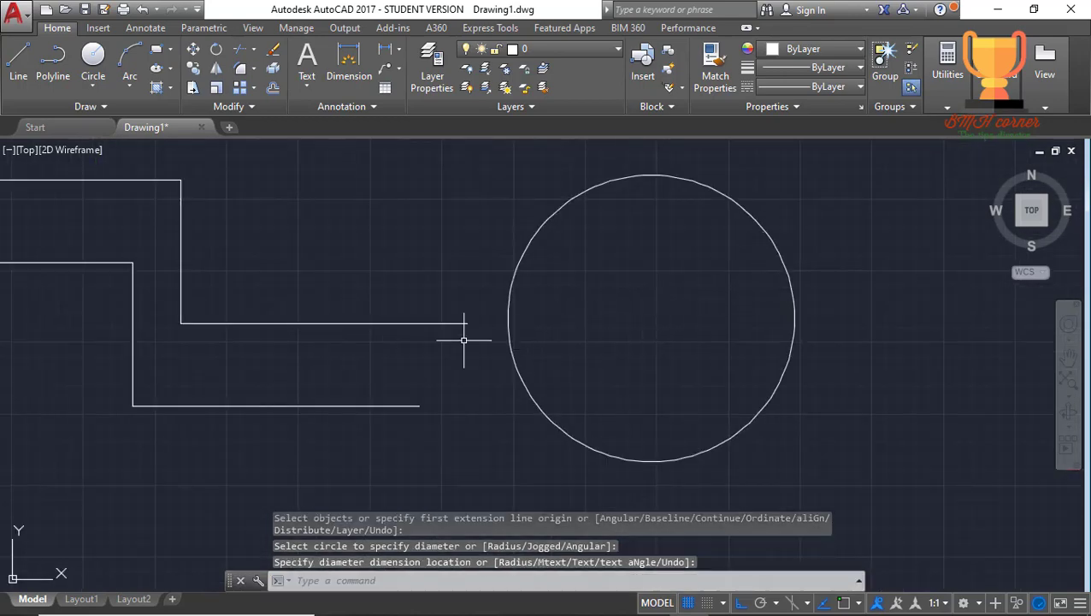
left_click(347, 67)
key("Return")
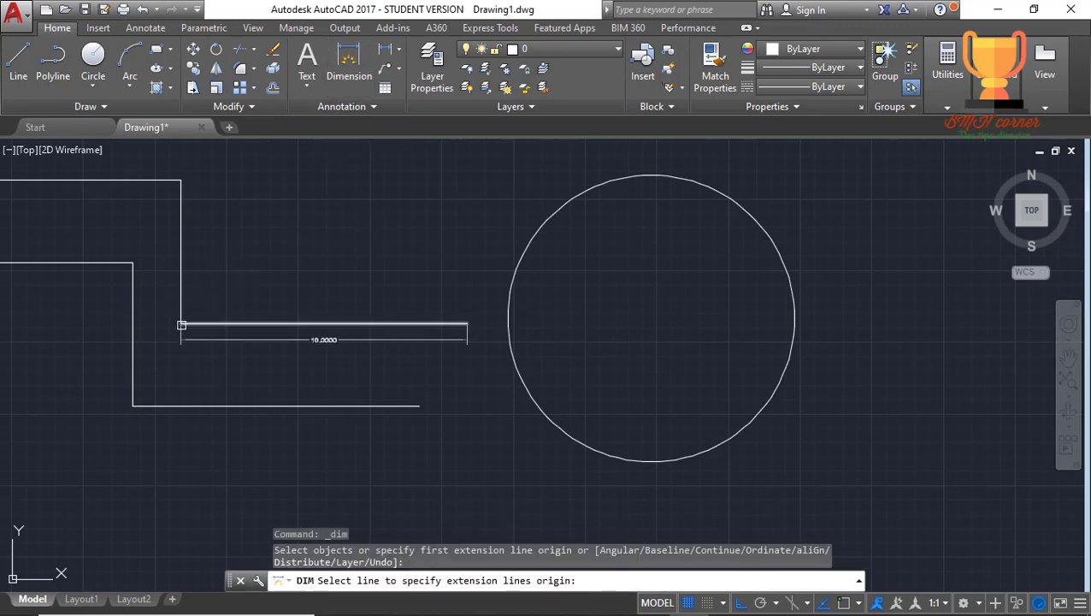
left_click(181, 324)
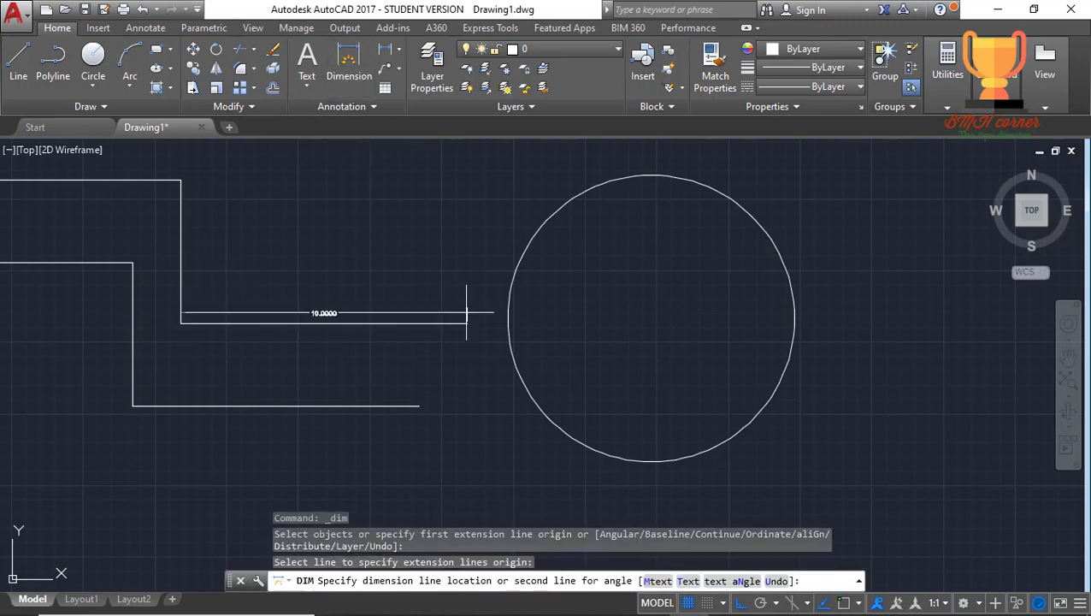
scroll(320, 286, "up", 2)
scroll(318, 289, "up", 2)
scroll(358, 295, "down", 3)
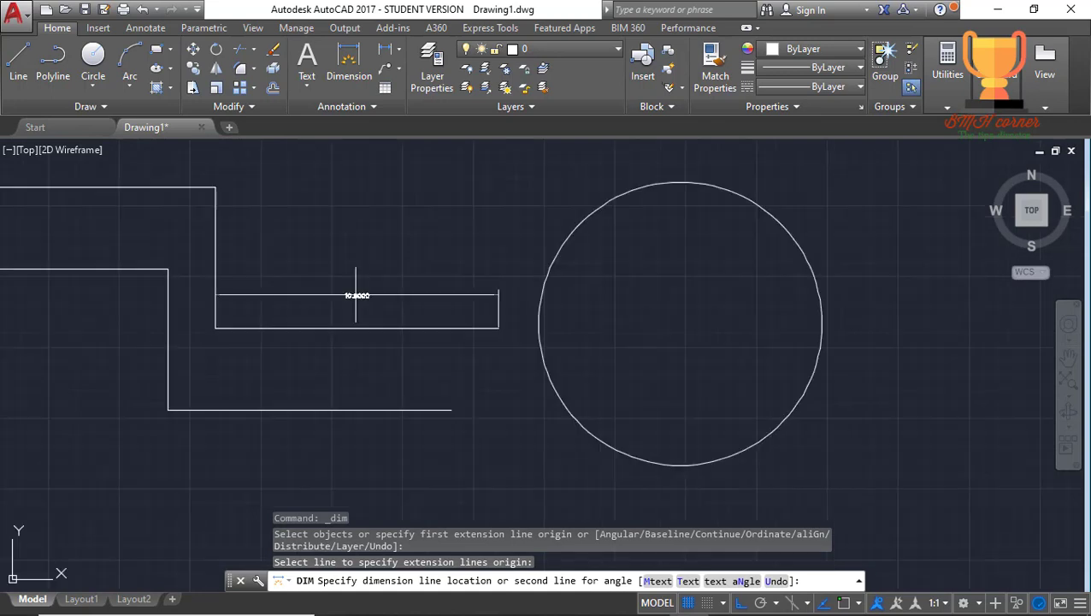
scroll(361, 300, "down", 2)
key("Escape")
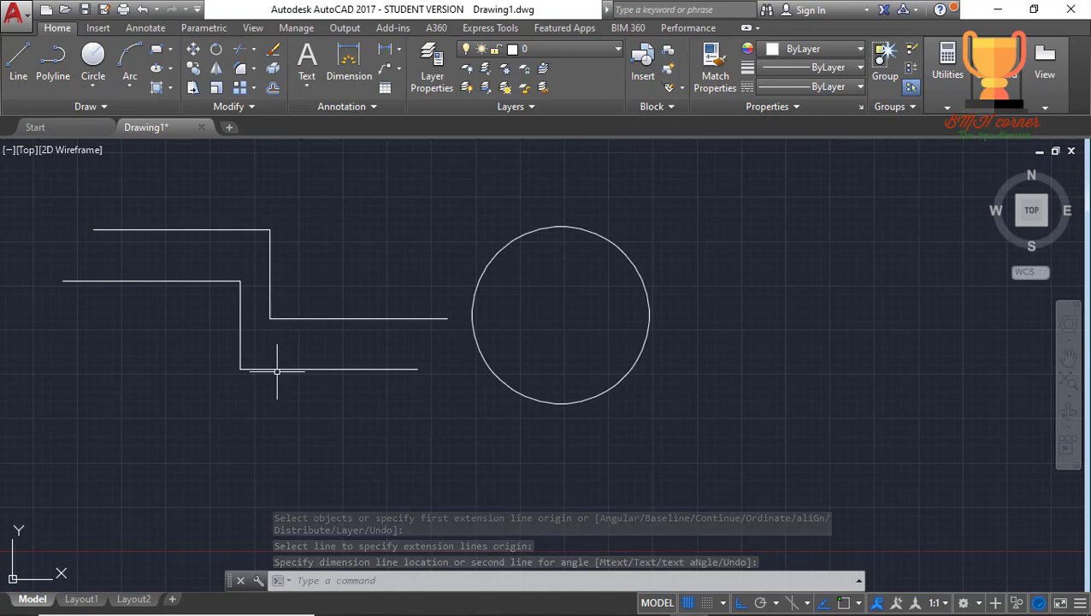
scroll(513, 340, "down", 2)
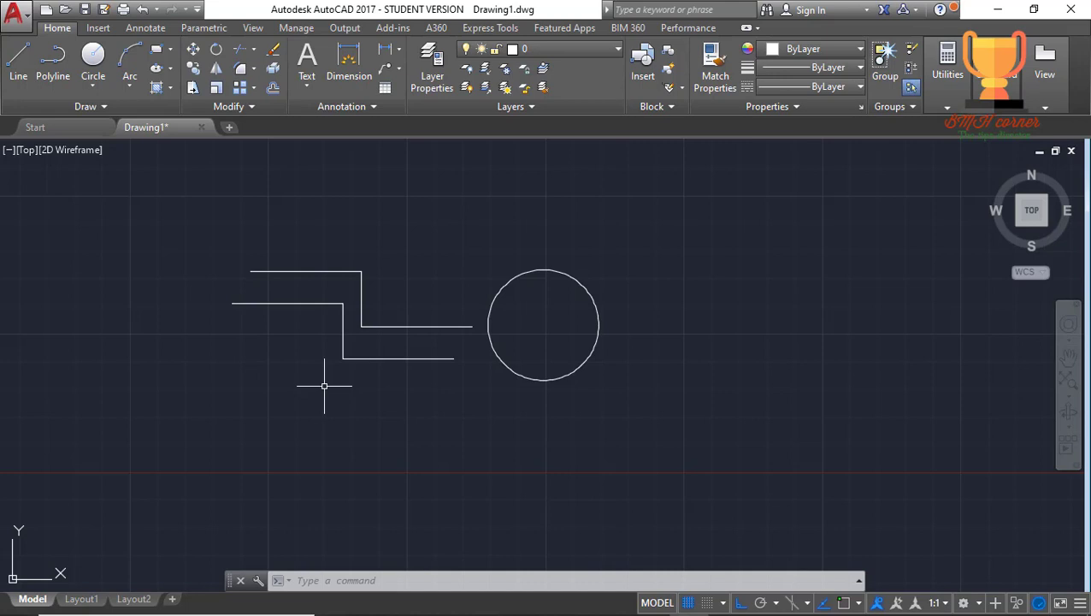
Change the Standard dimension style's text height to 50 and make it current.
type("d")
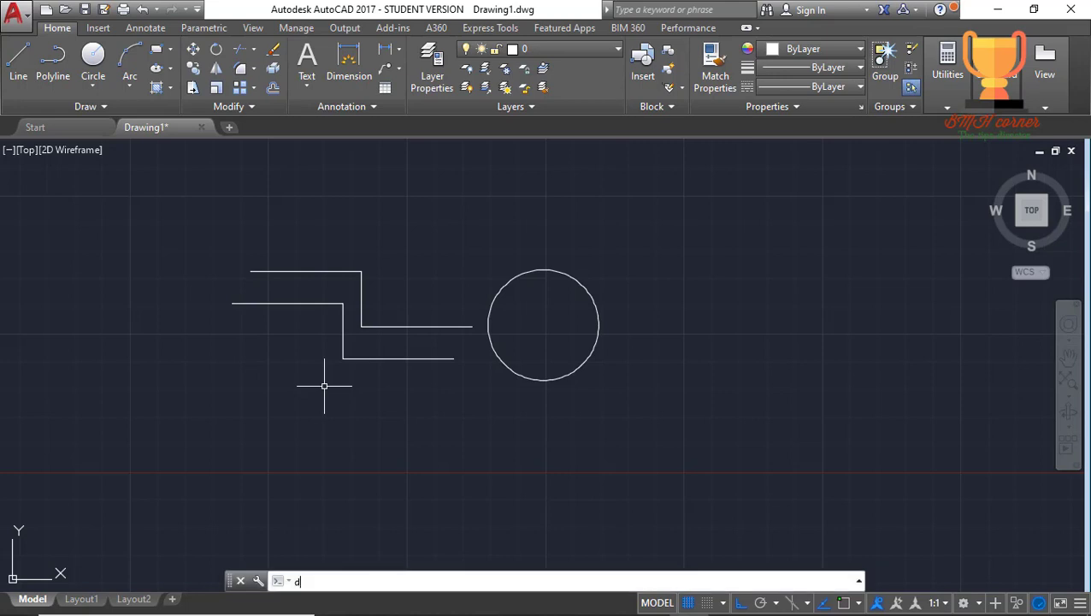
key("Return")
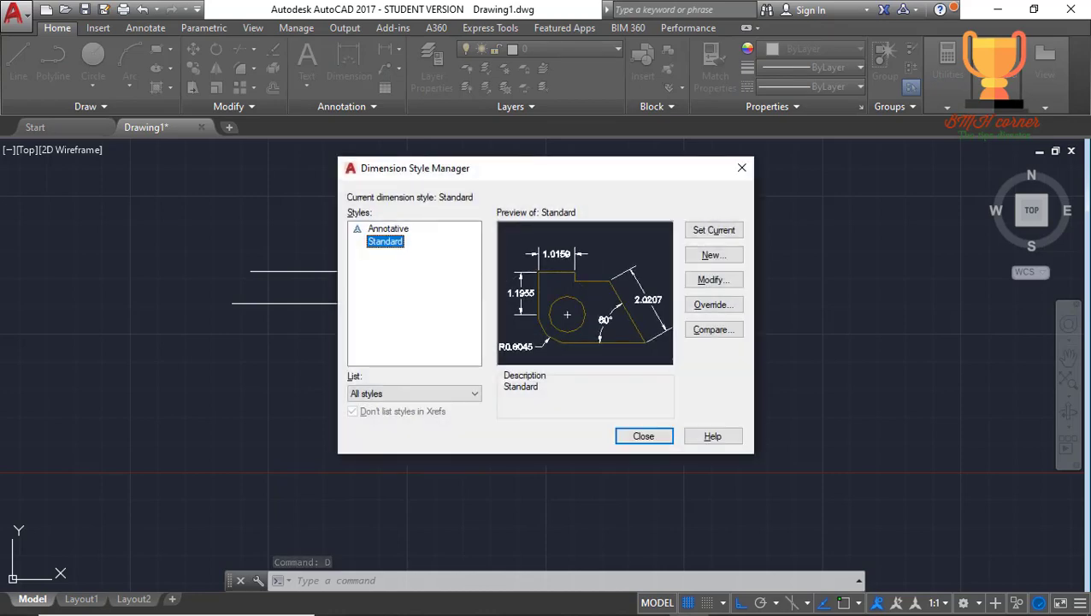
left_click(330, 392)
left_click(704, 281)
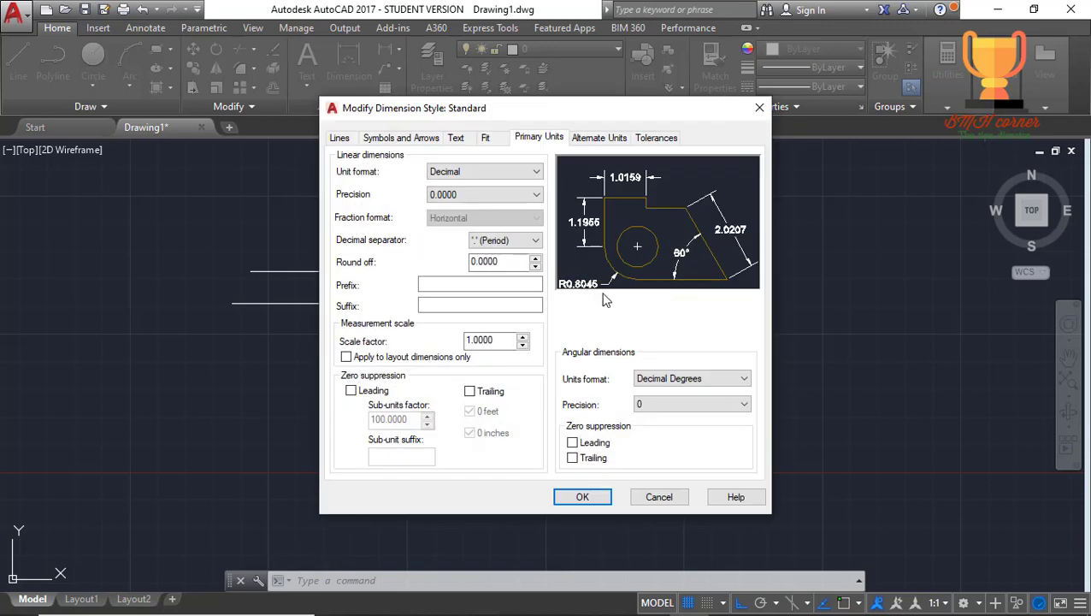
left_click(458, 139)
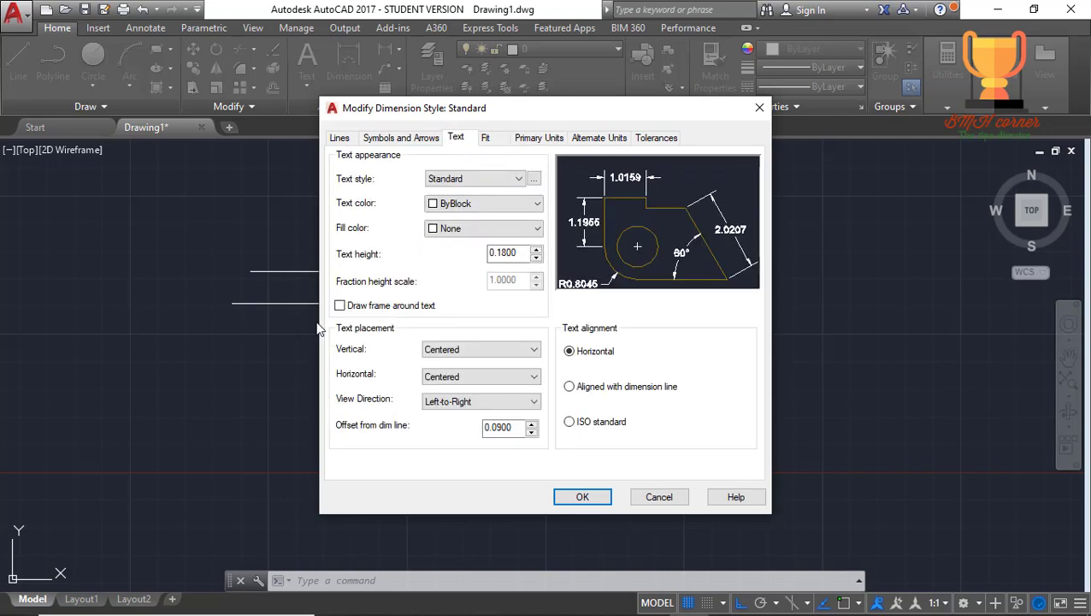
left_click_drag(524, 253, 465, 253)
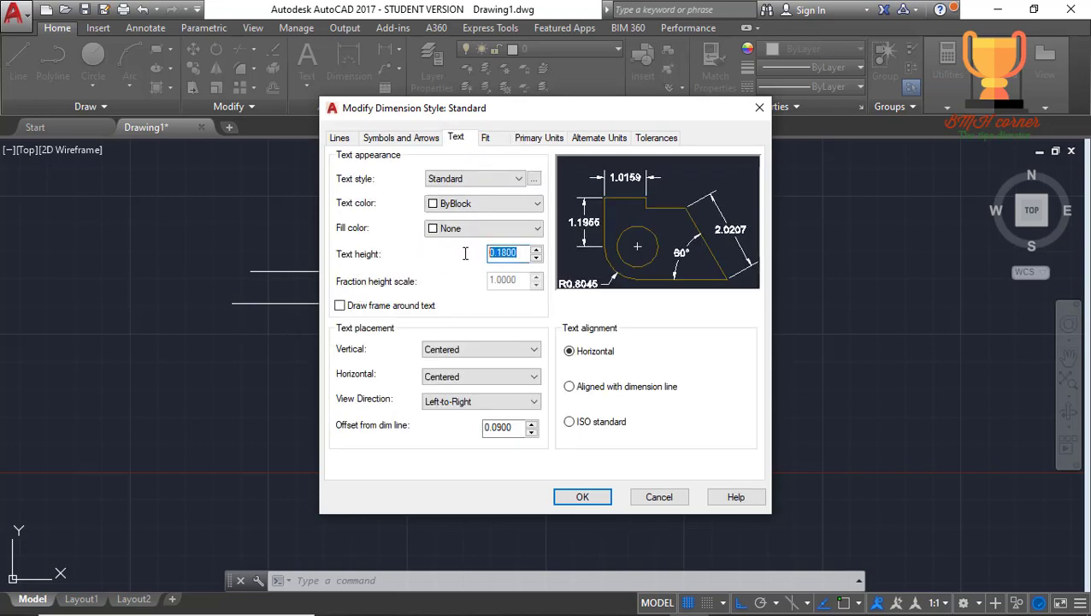
left_click(618, 236)
type("60.0000")
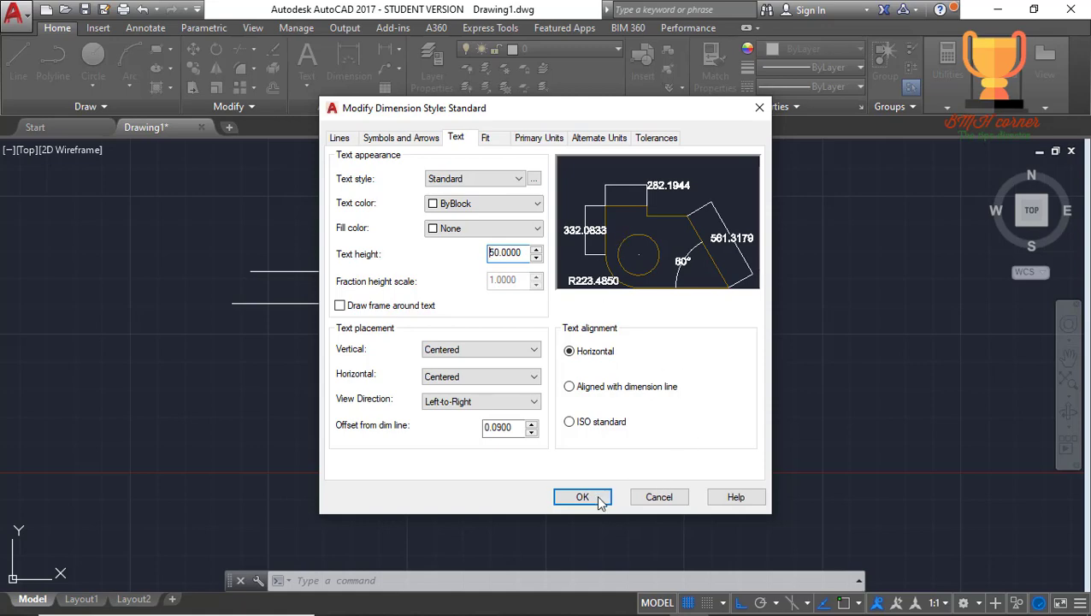
left_click(582, 496)
left_click(711, 232)
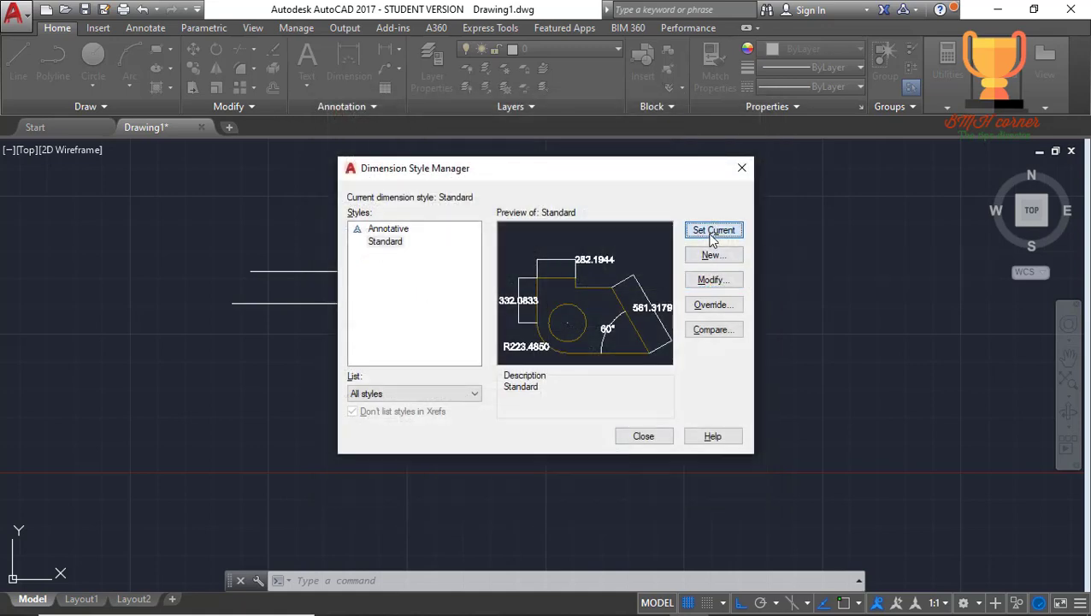
left_click(657, 432)
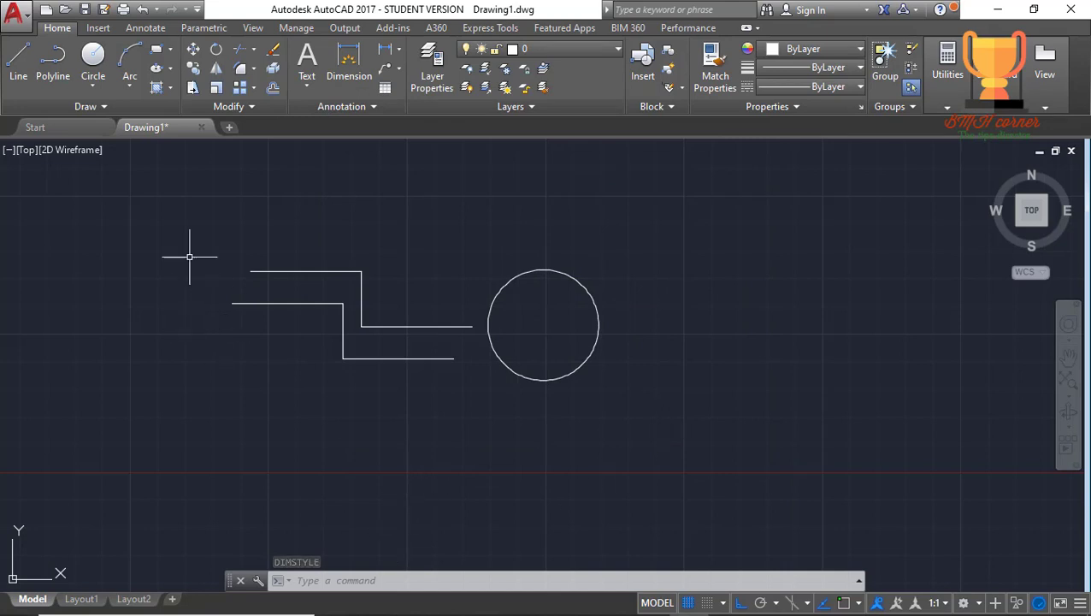
Run DIM to test the new dimension style, then cancel it.
type("dim")
key("Return")
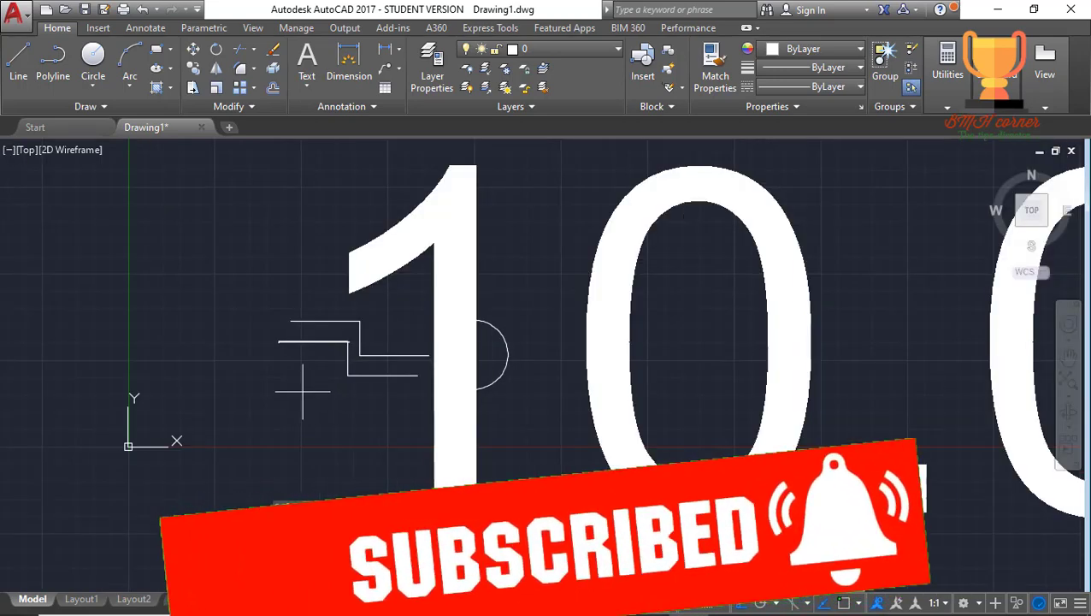
scroll(309, 389, "up", 2)
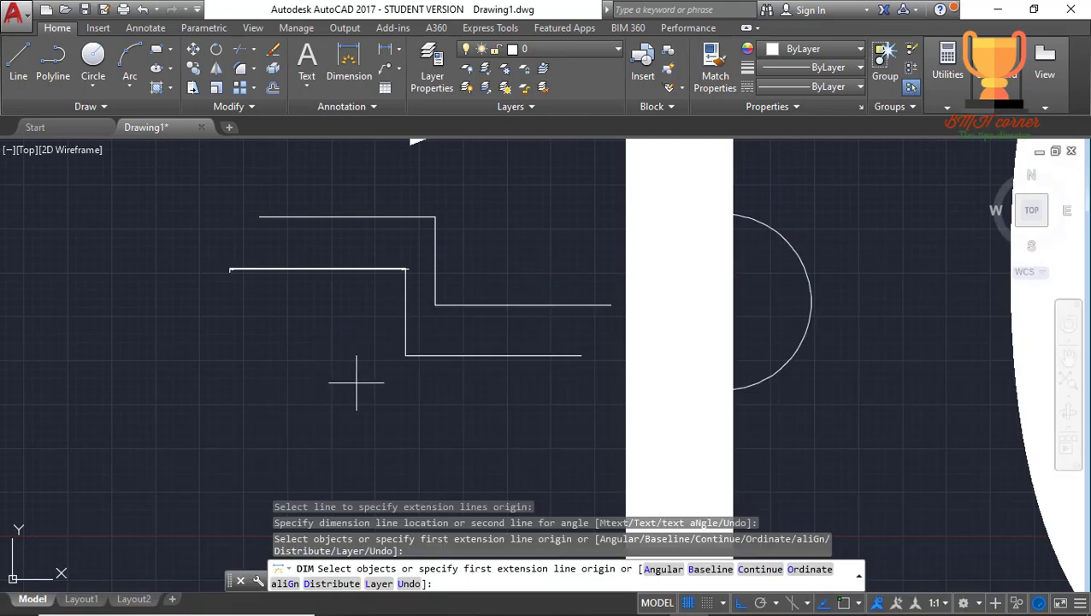
key("Escape")
key("Return")
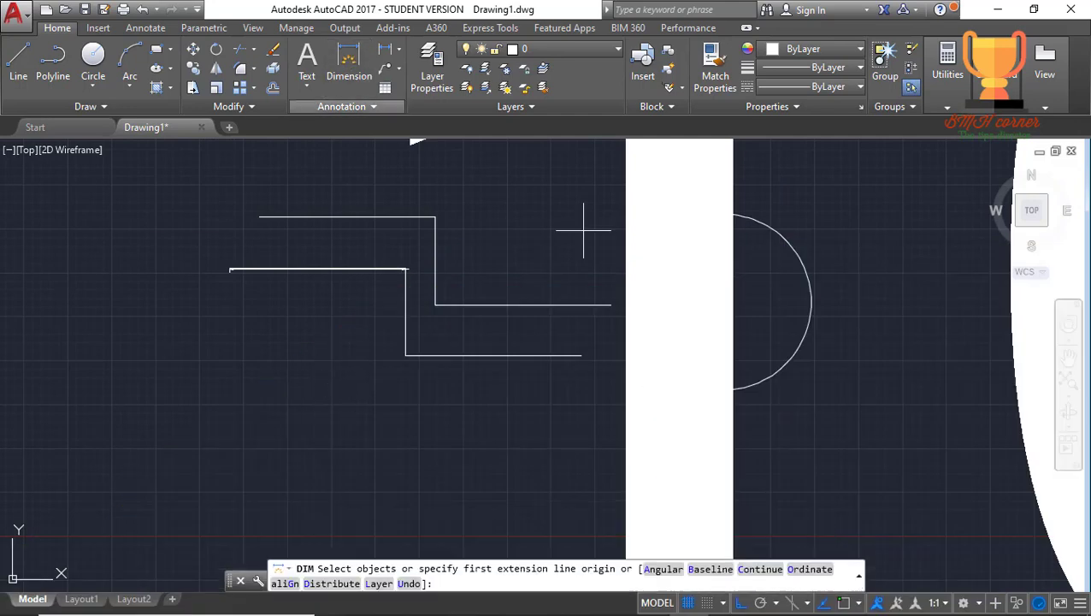
scroll(441, 327, "down", 4)
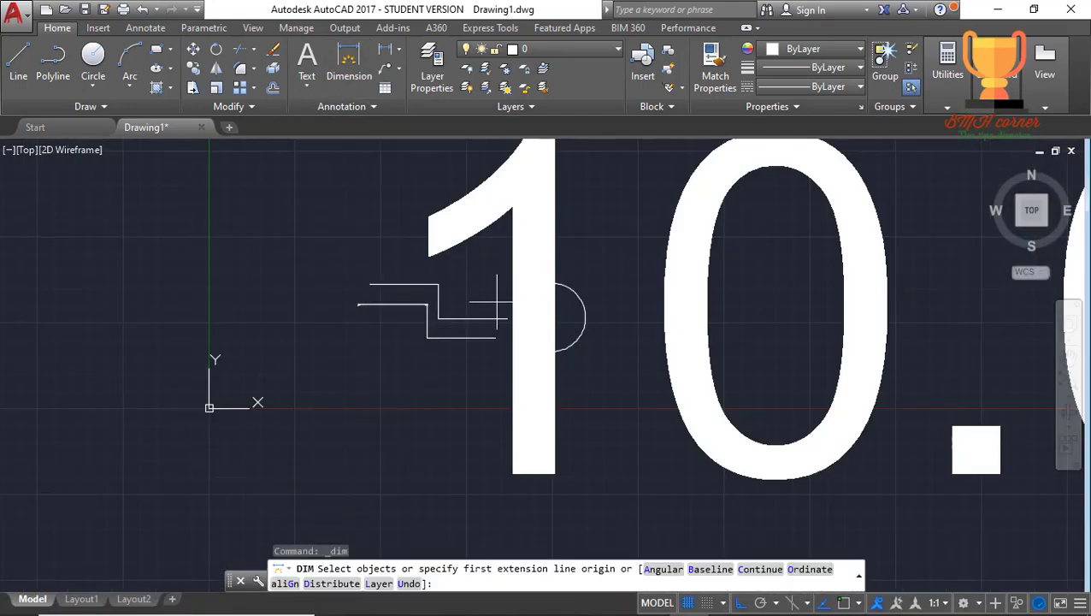
Erase the dimension with oversized 10.0 text, leaving the profiles and circle.
left_click(273, 49)
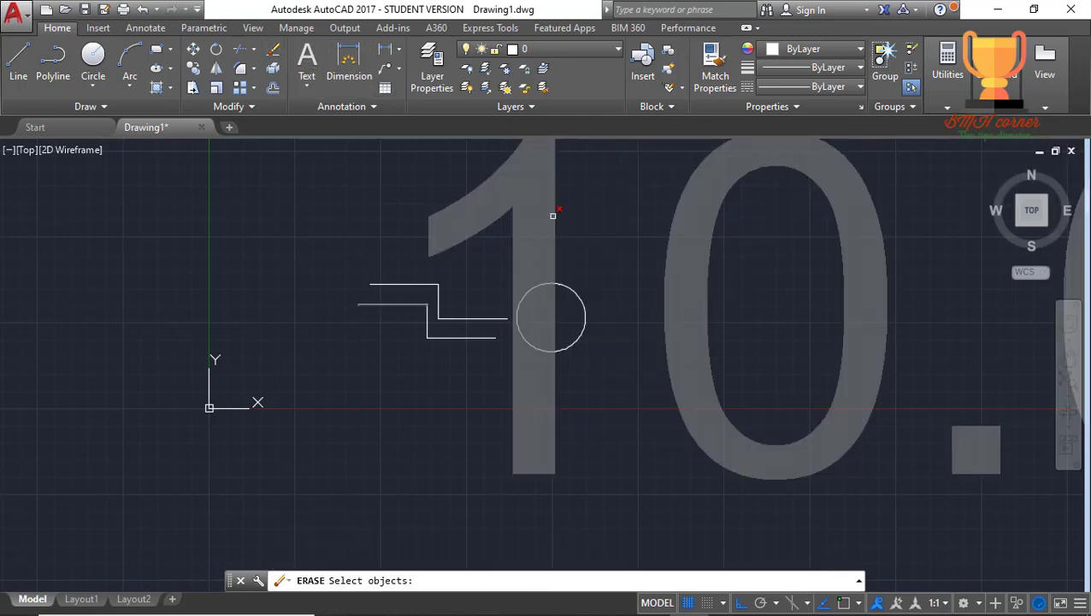
left_click(557, 207)
left_click(559, 215)
key("Return")
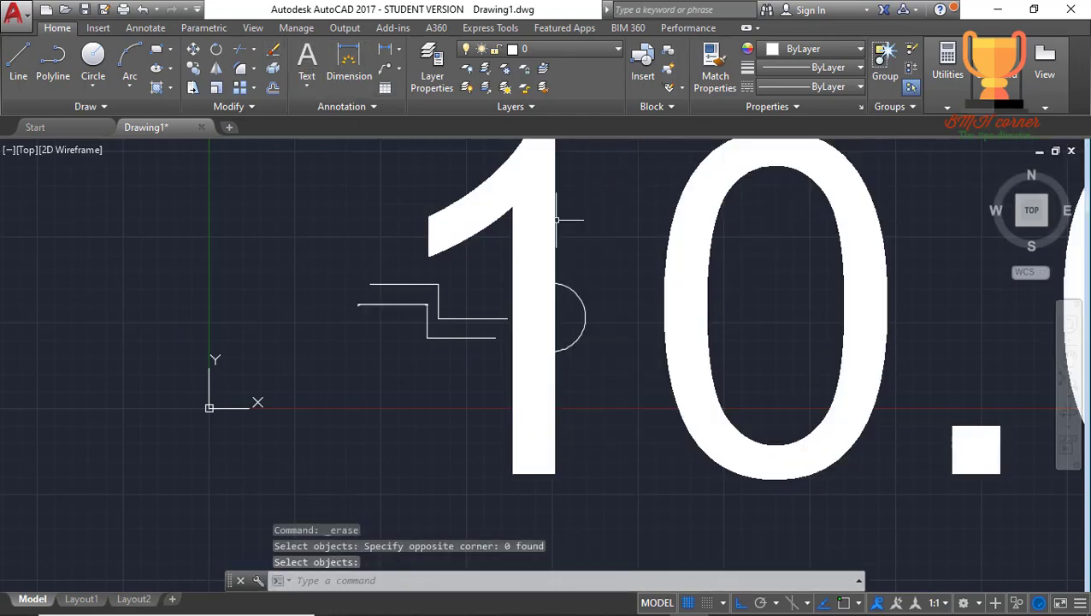
left_click(556, 220)
key("Return")
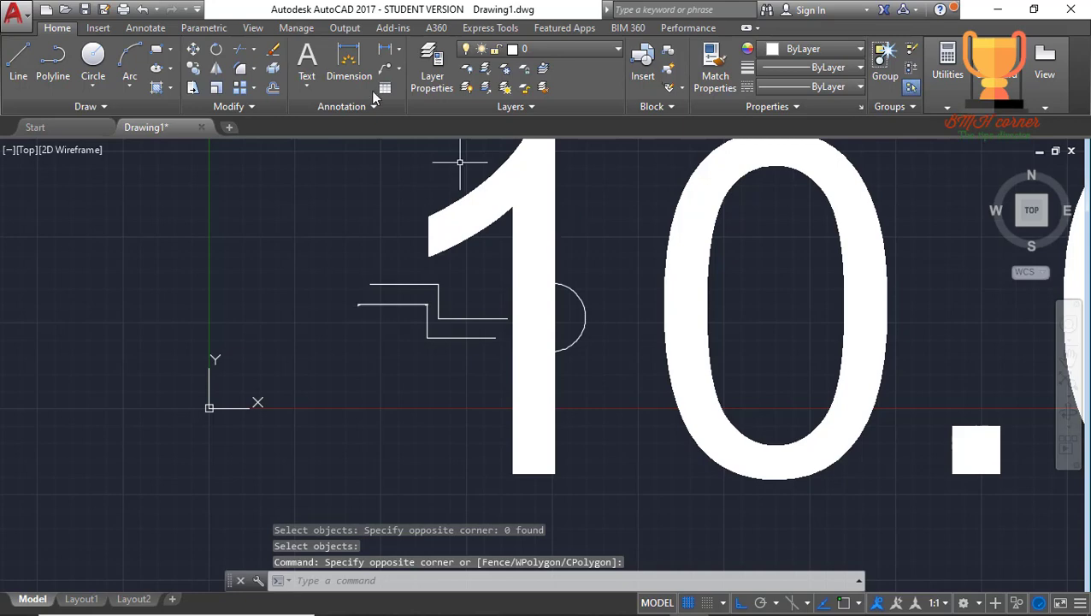
left_click(274, 50)
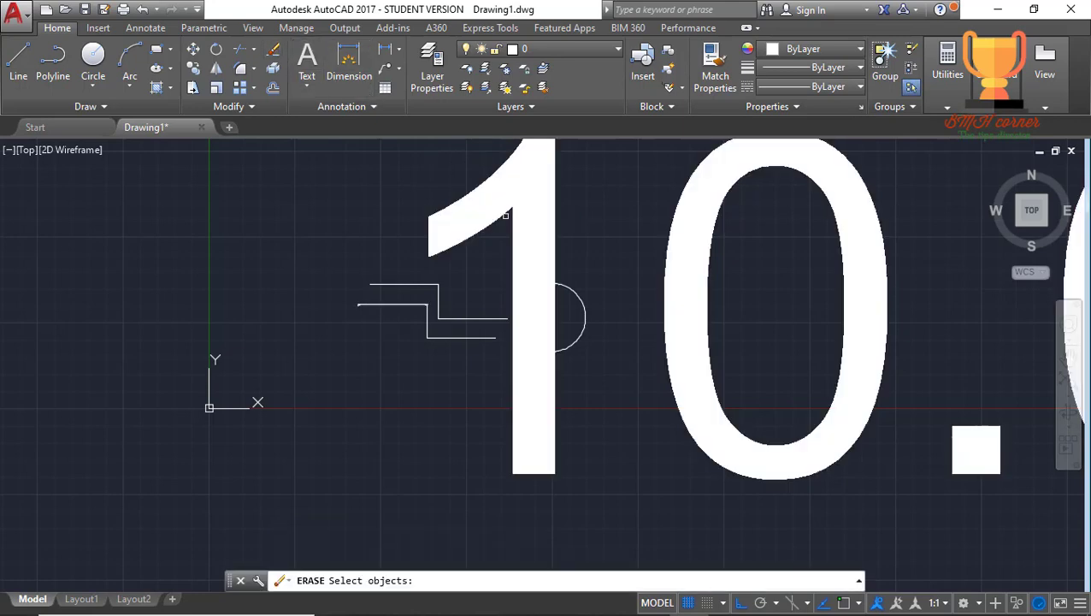
left_click(510, 215)
key("Return")
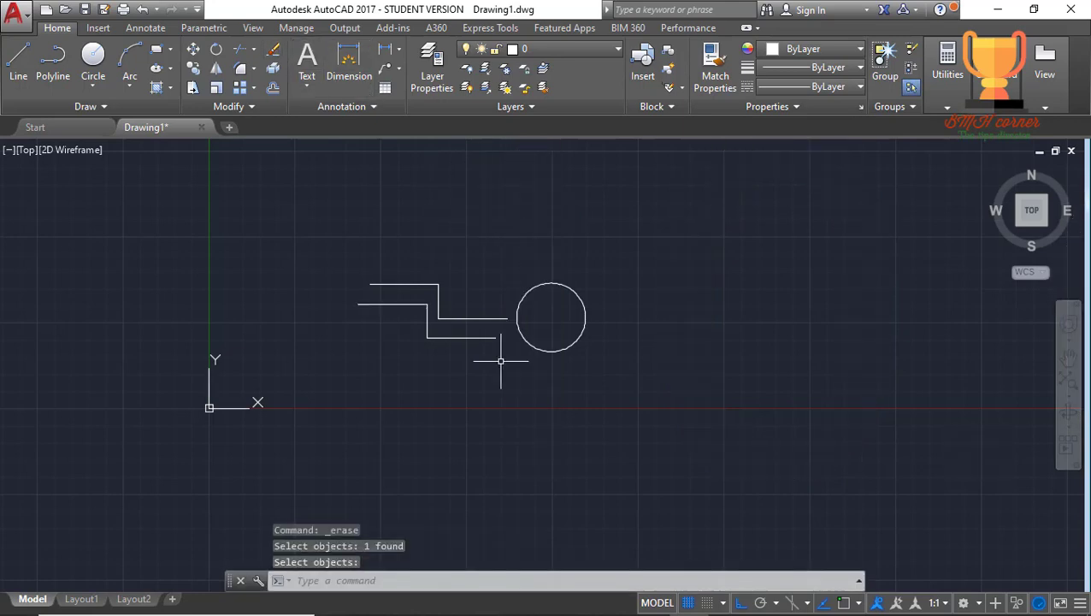
scroll(458, 334, "up", 2)
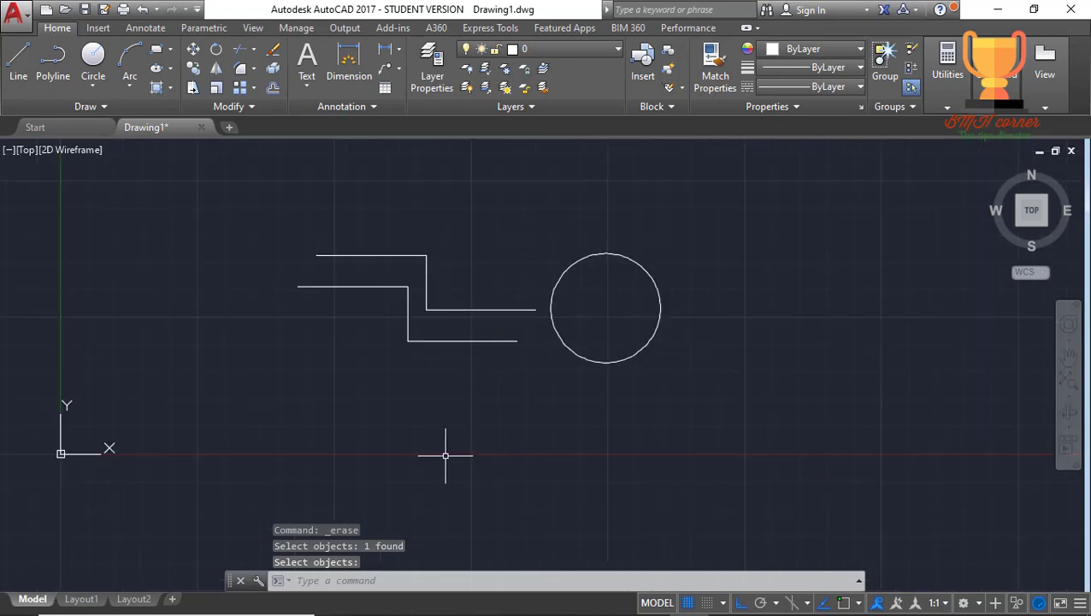
Change the Standard dimension style's text height from 50 to 10 and keep Standard current.
type("d")
key("Return")
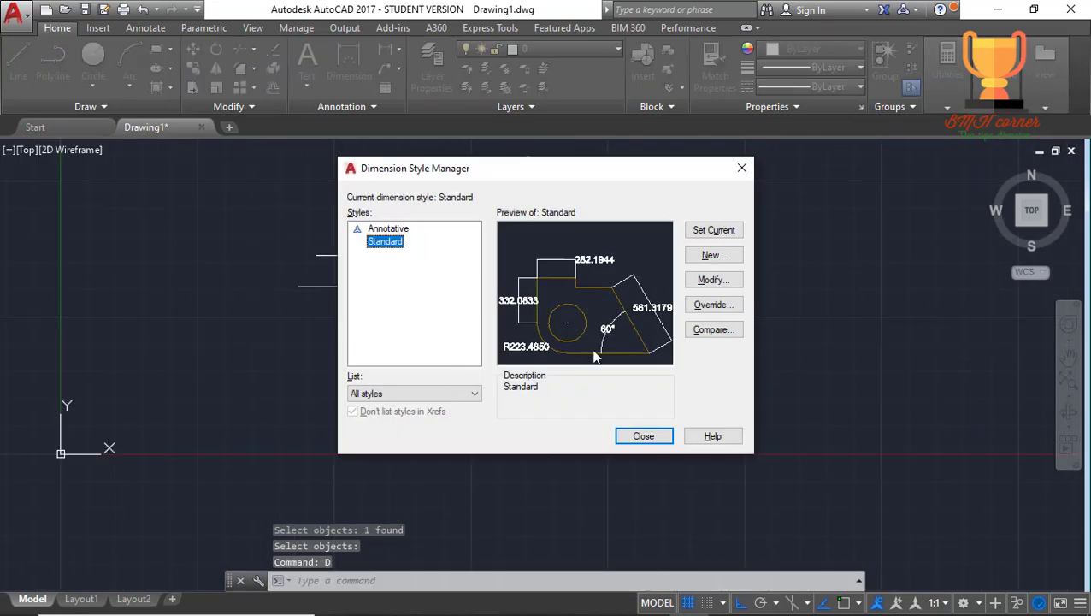
left_click(729, 281)
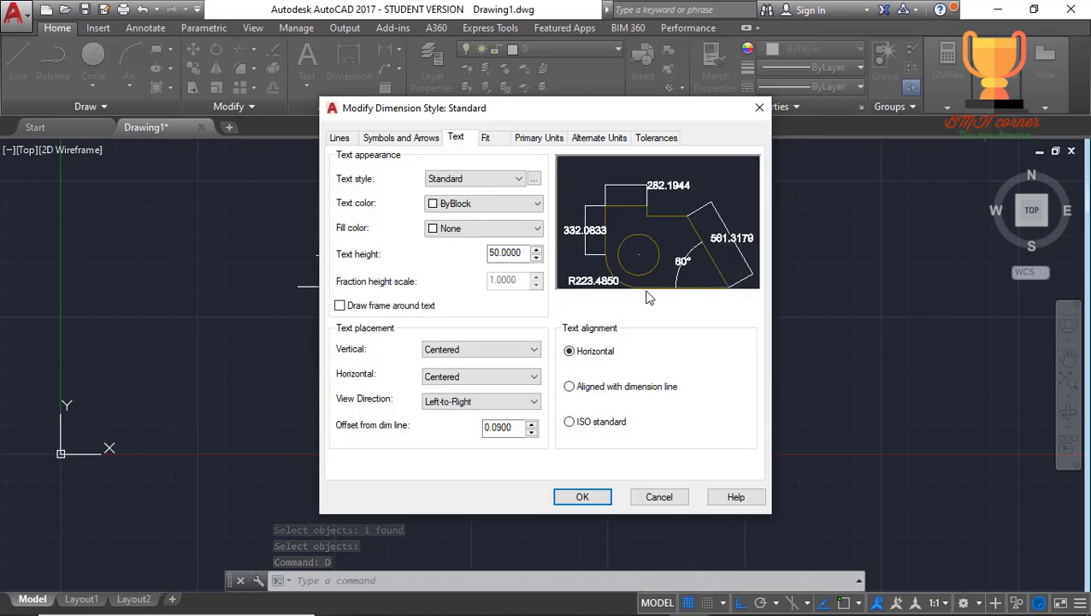
left_click_drag(524, 253, 466, 256)
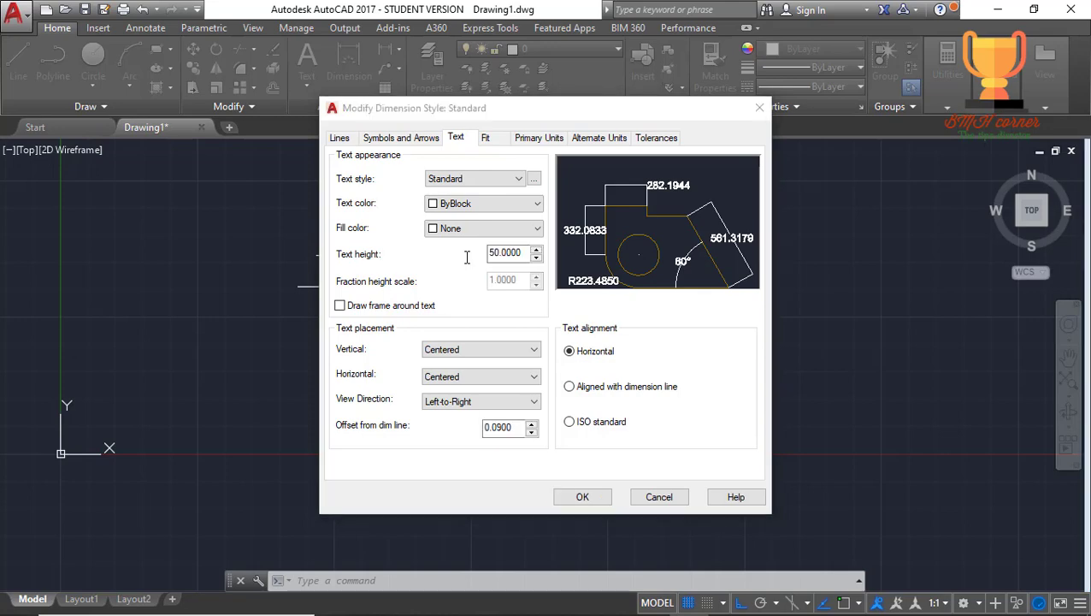
left_click_drag(525, 255, 467, 249)
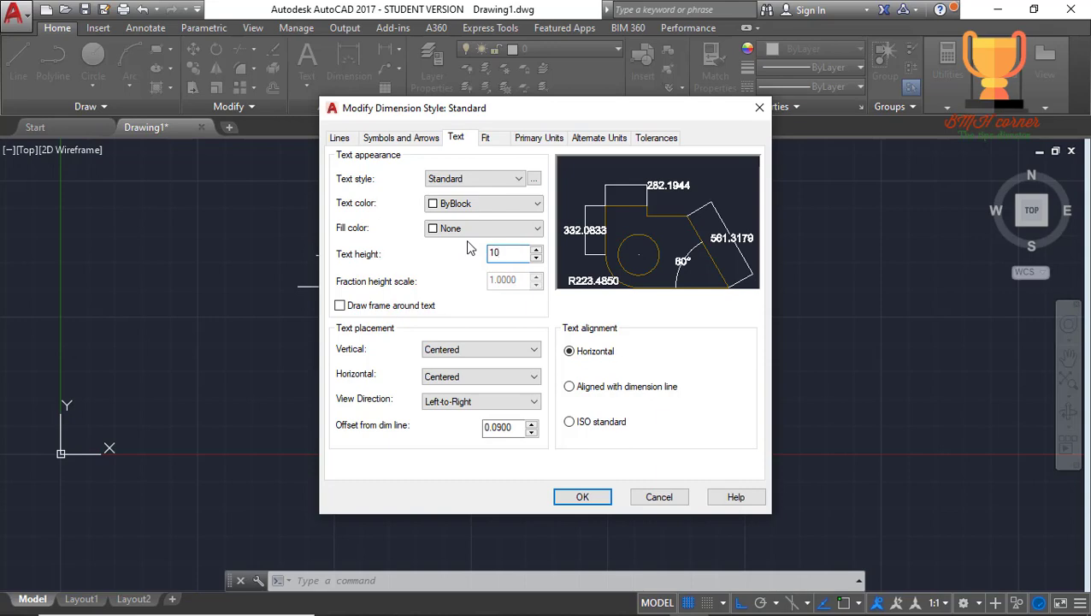
left_click(590, 498)
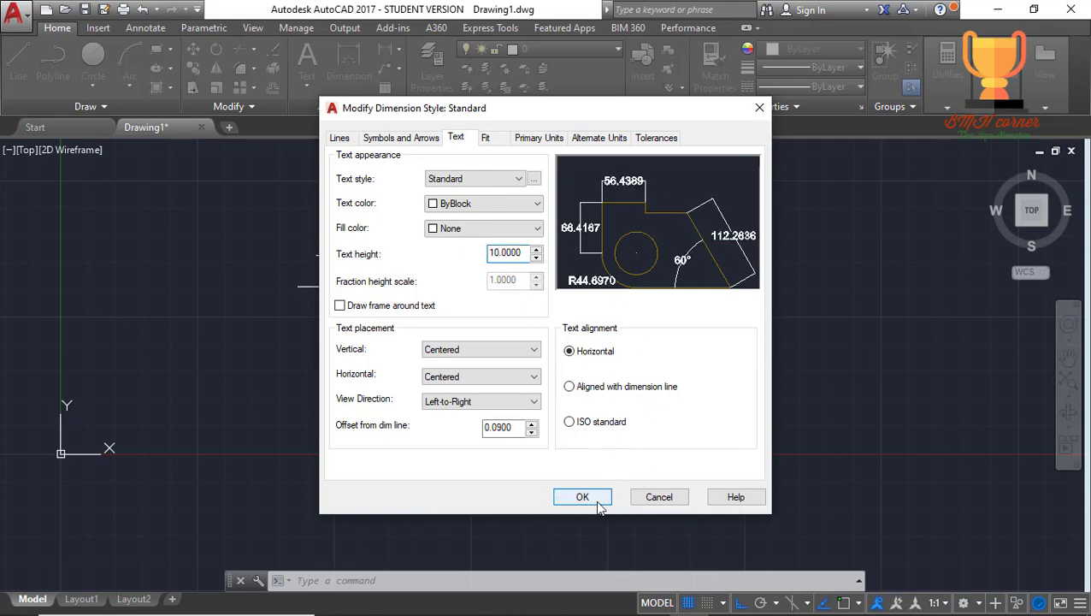
left_click(716, 232)
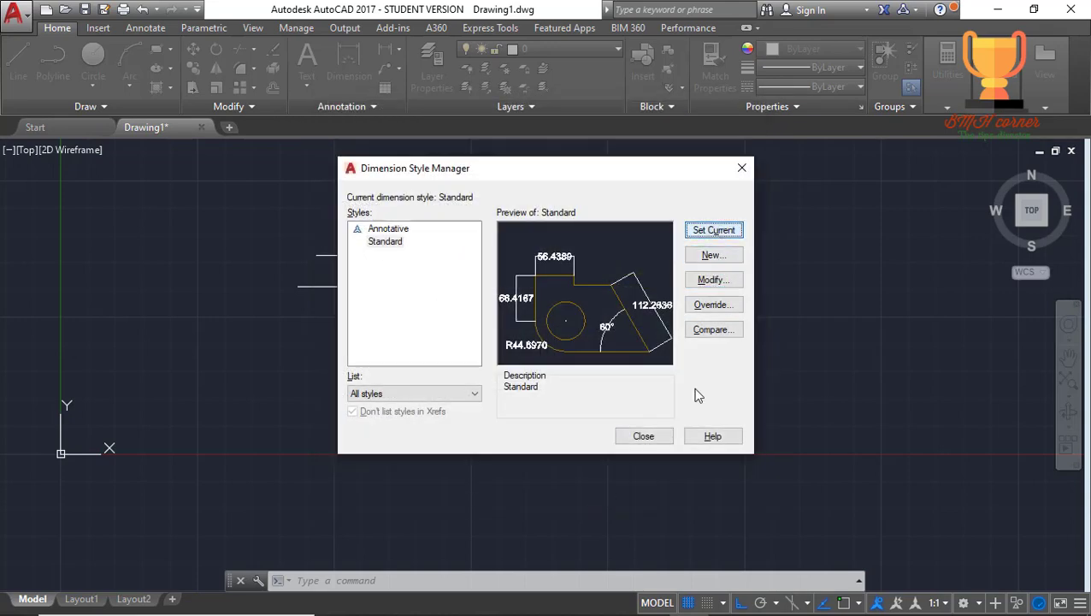
left_click(647, 437)
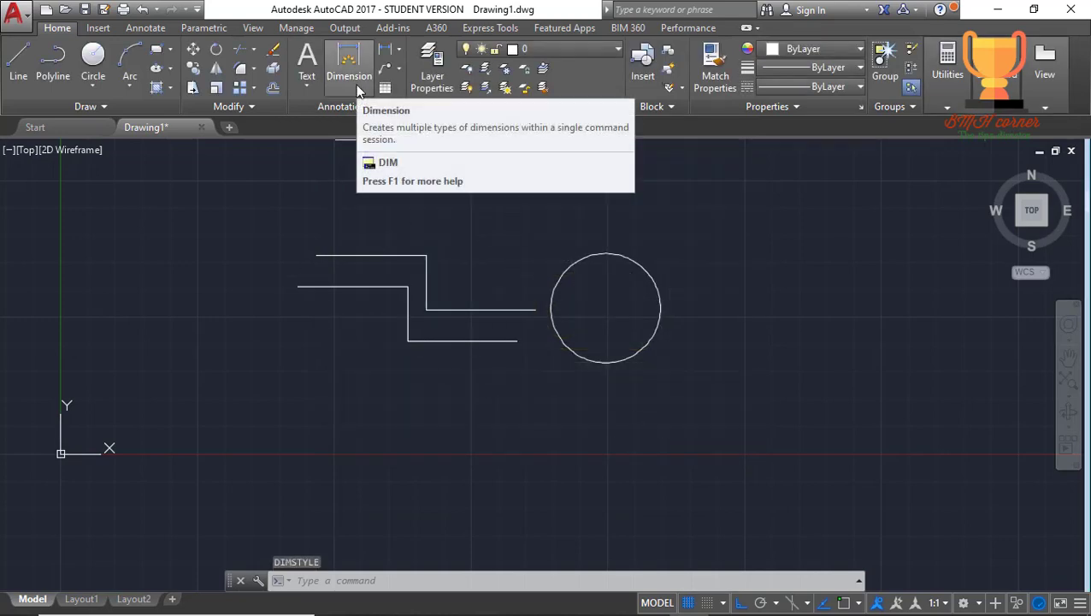
left_click(366, 83)
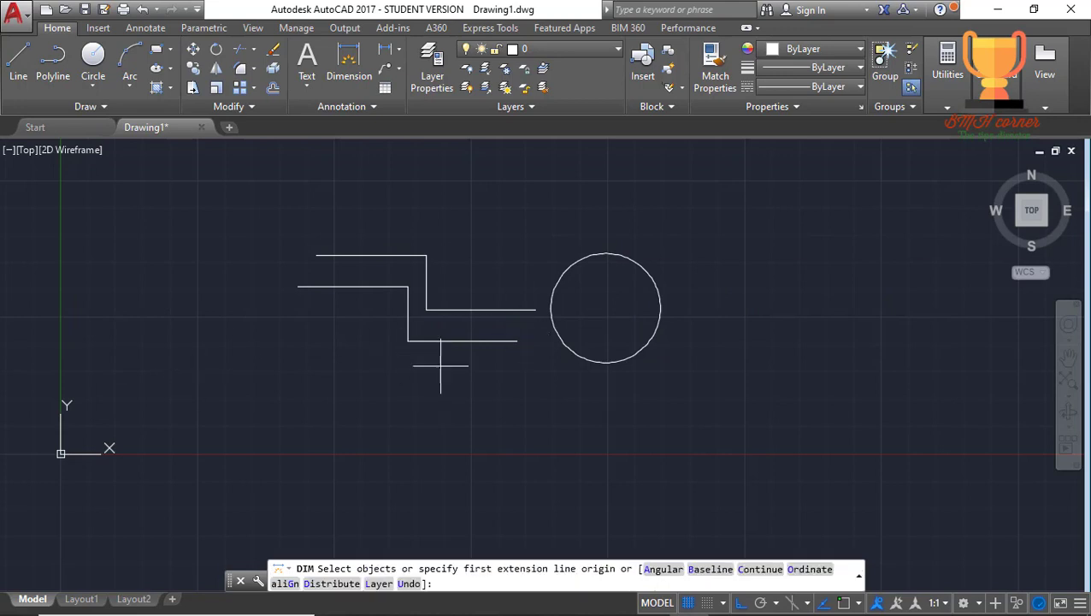
scroll(485, 221, "down", 2)
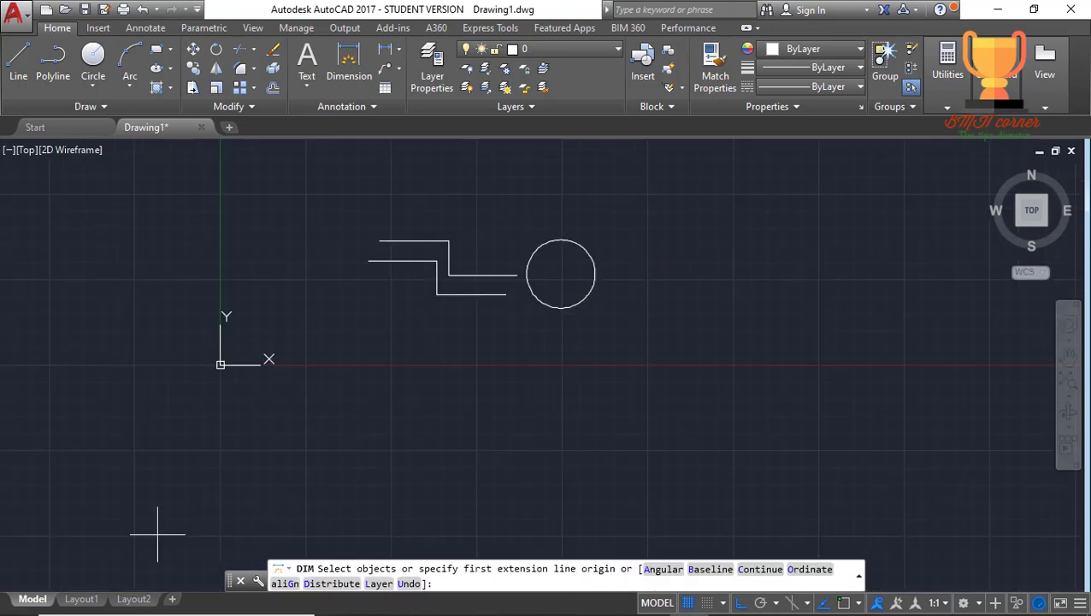
scroll(588, 188, "up", 2)
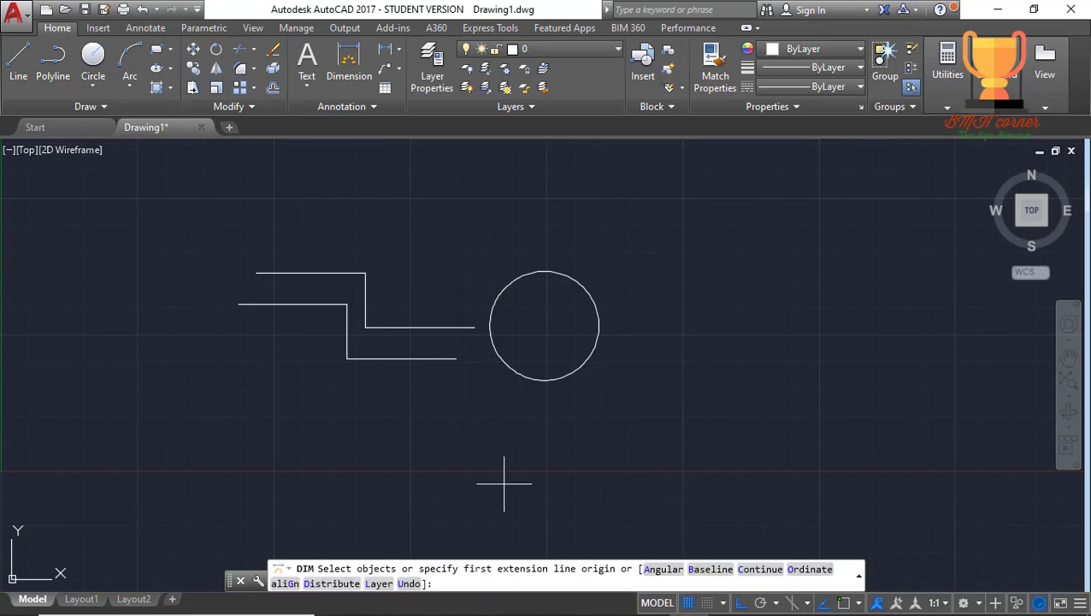
Draw a Center, Diameter circle of diameter 15 centred right of the first circle.
left_click(98, 87)
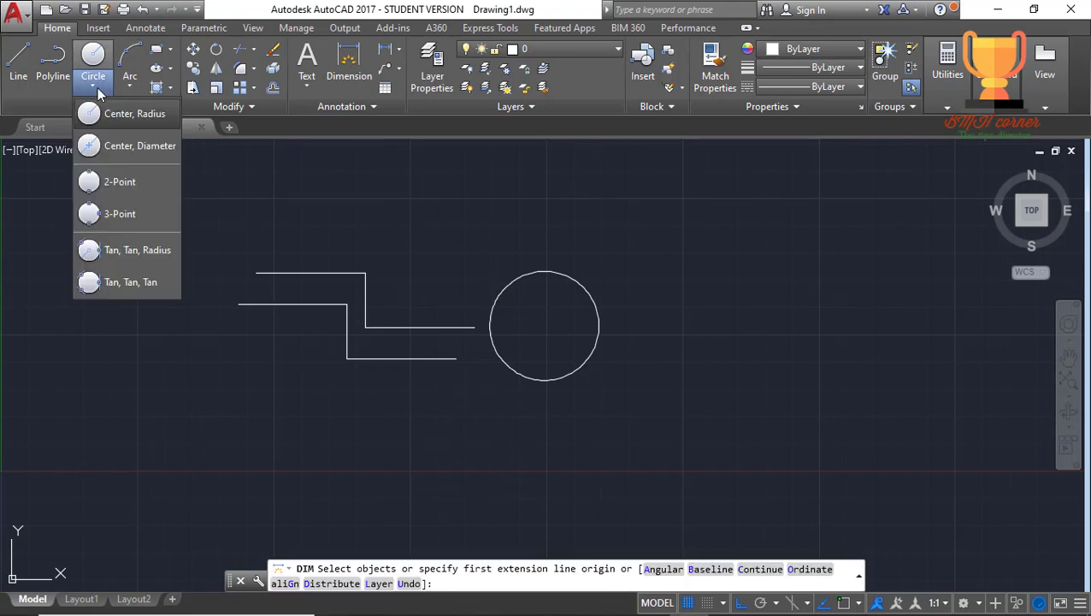
left_click(161, 148)
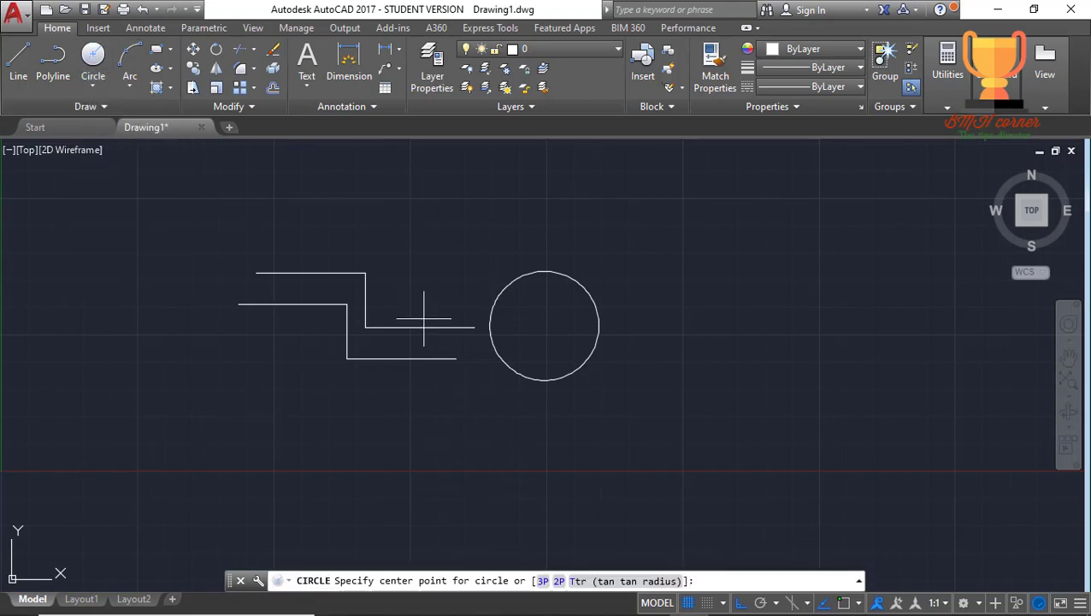
left_click(690, 323)
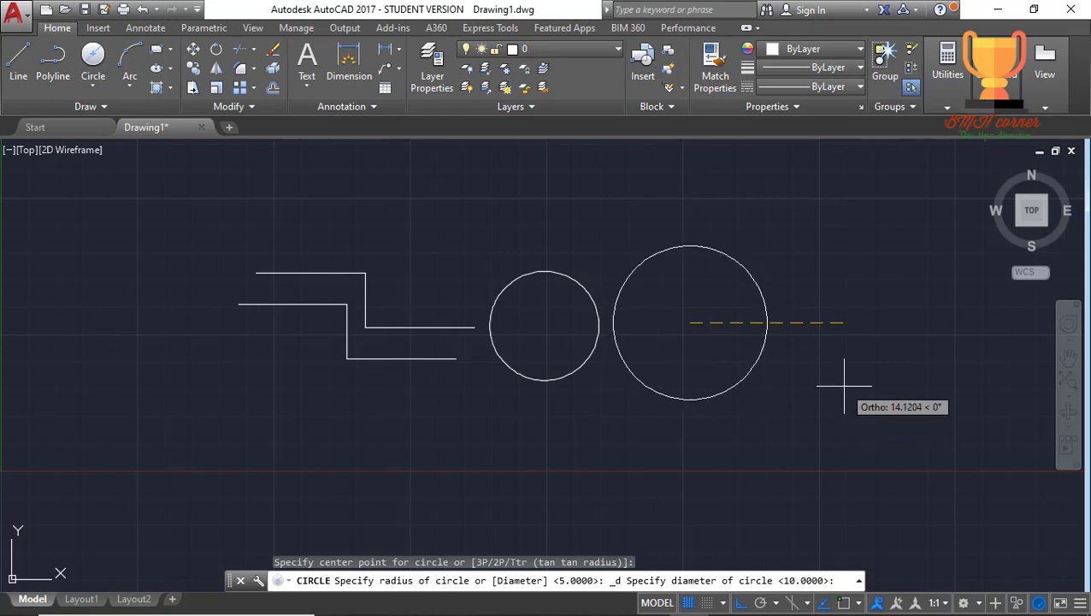
type("15")
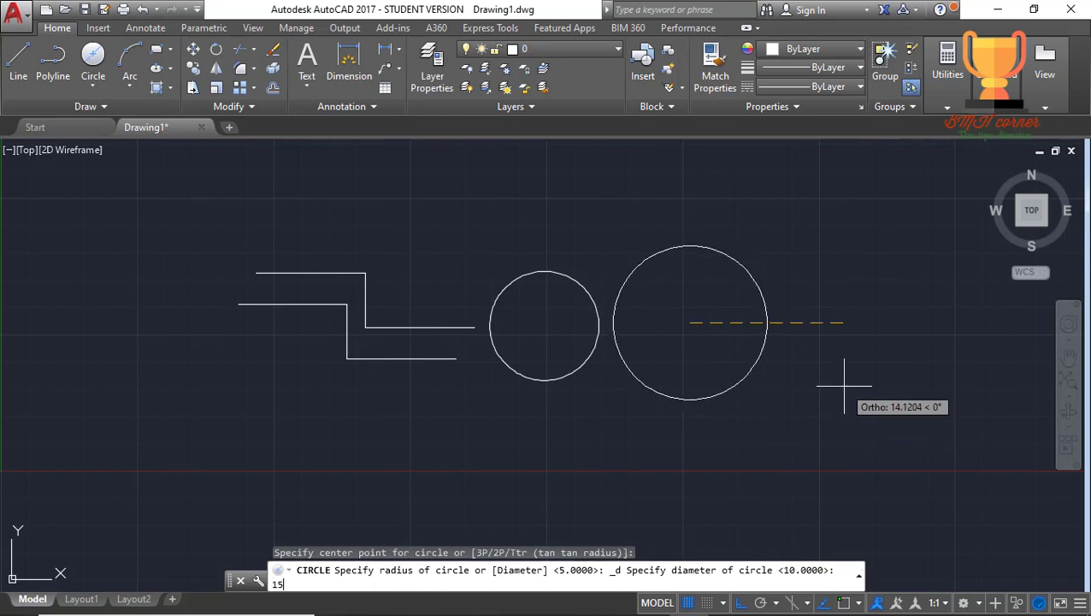
key("Return")
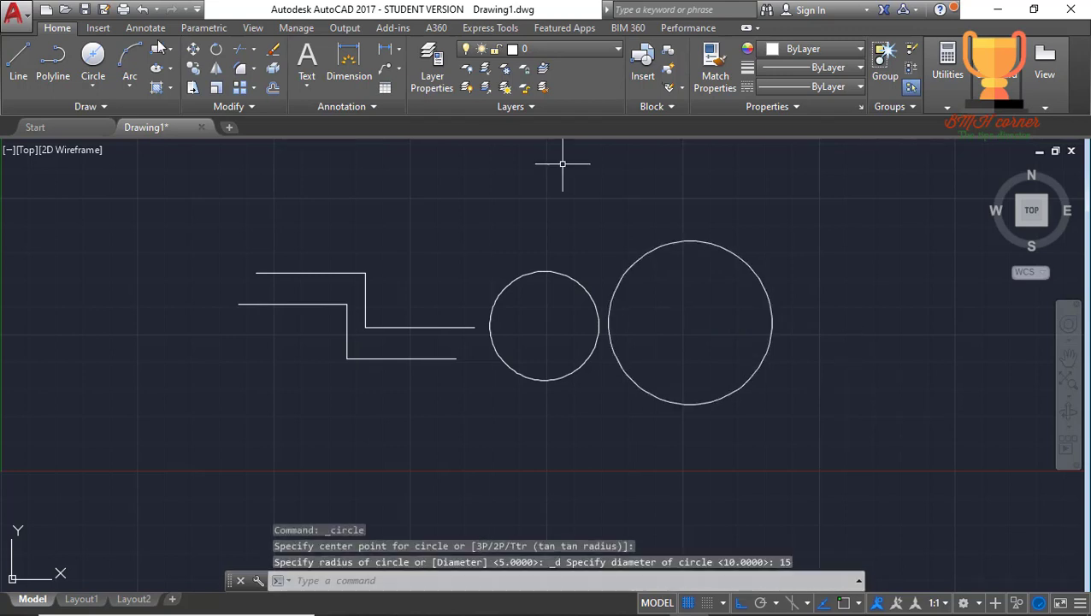
Draw a 2-Point circle left of the stepped lines by picking both diameter endpoints.
left_click(348, 60)
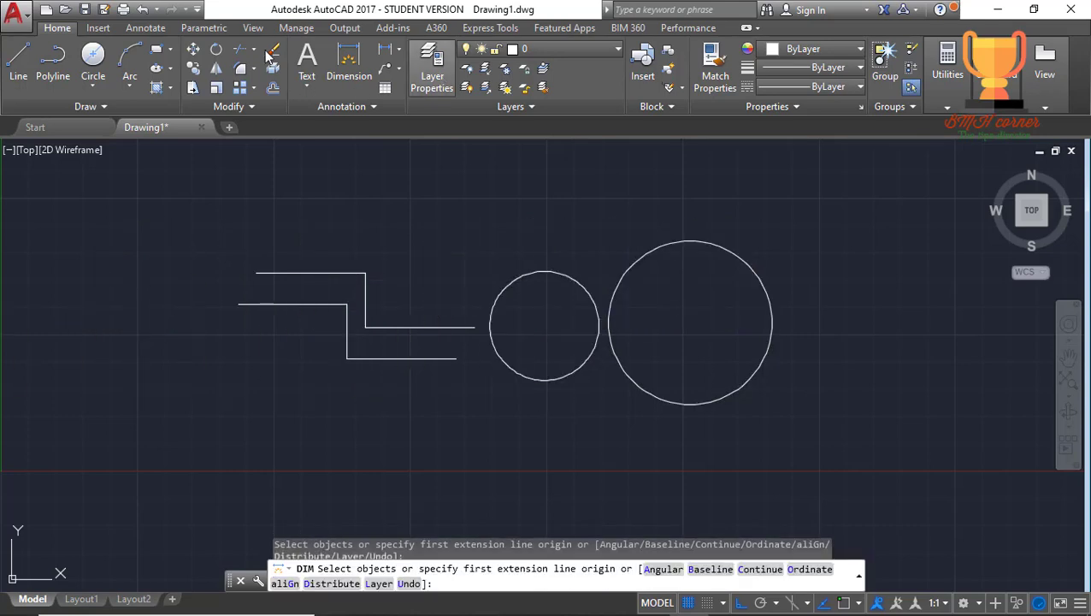
left_click(93, 85)
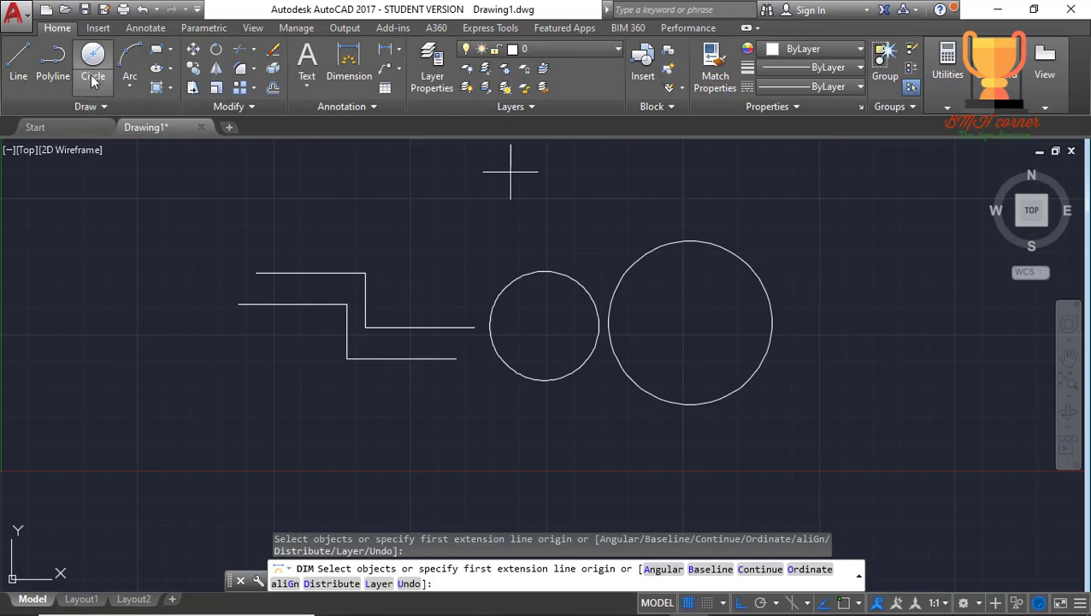
left_click(138, 180)
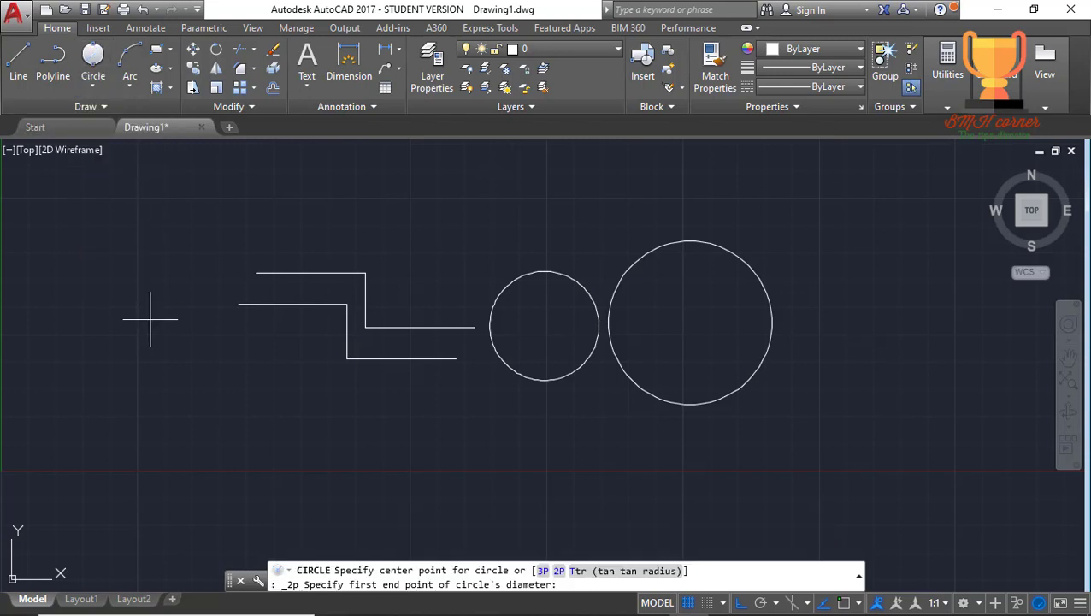
left_click(83, 346)
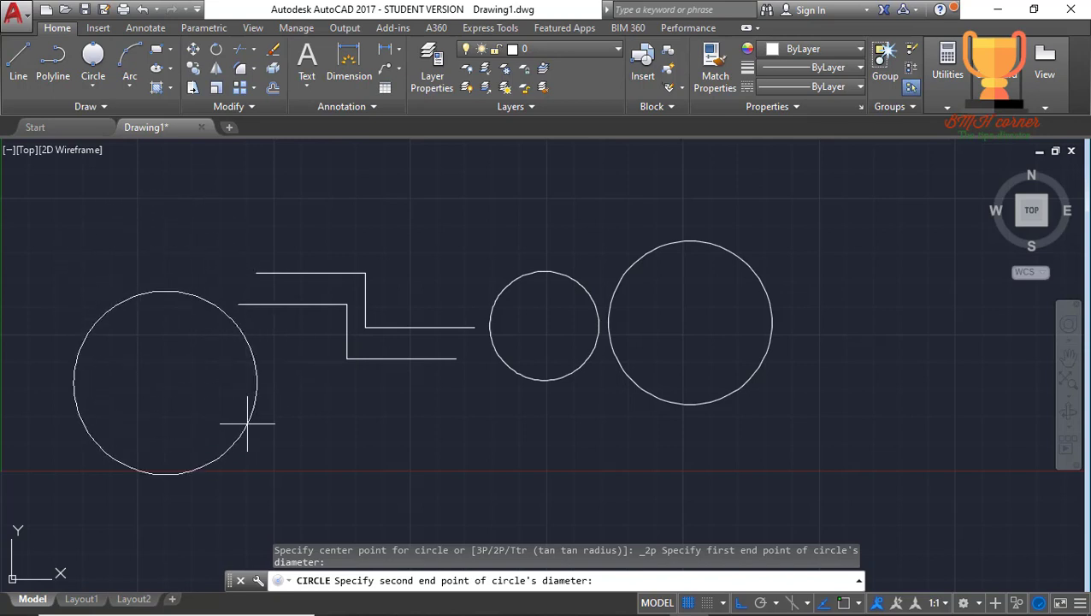
left_click(224, 360)
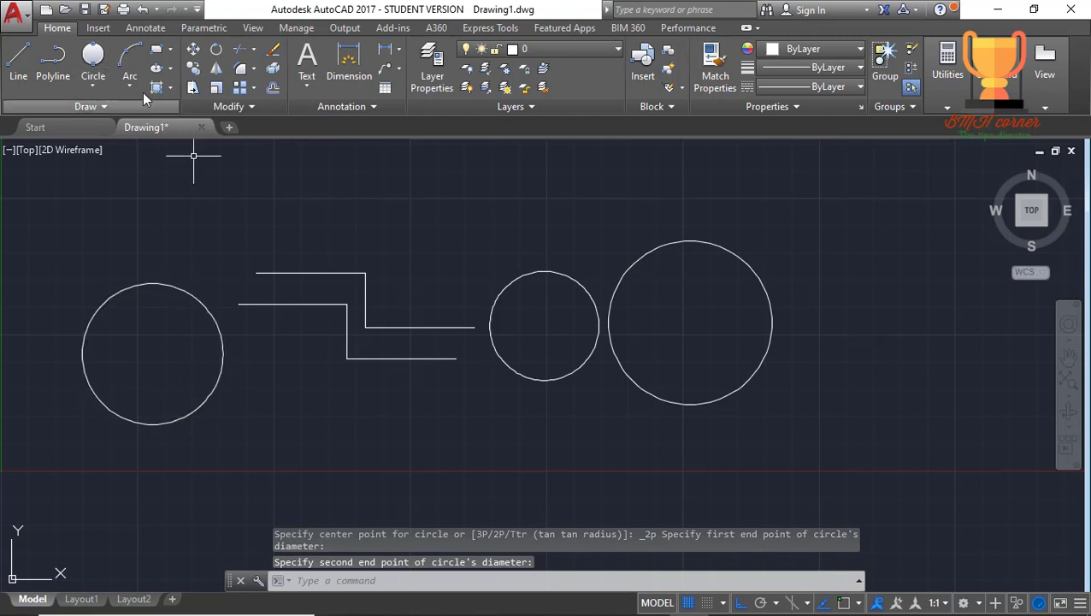
left_click(170, 68)
left_click(93, 85)
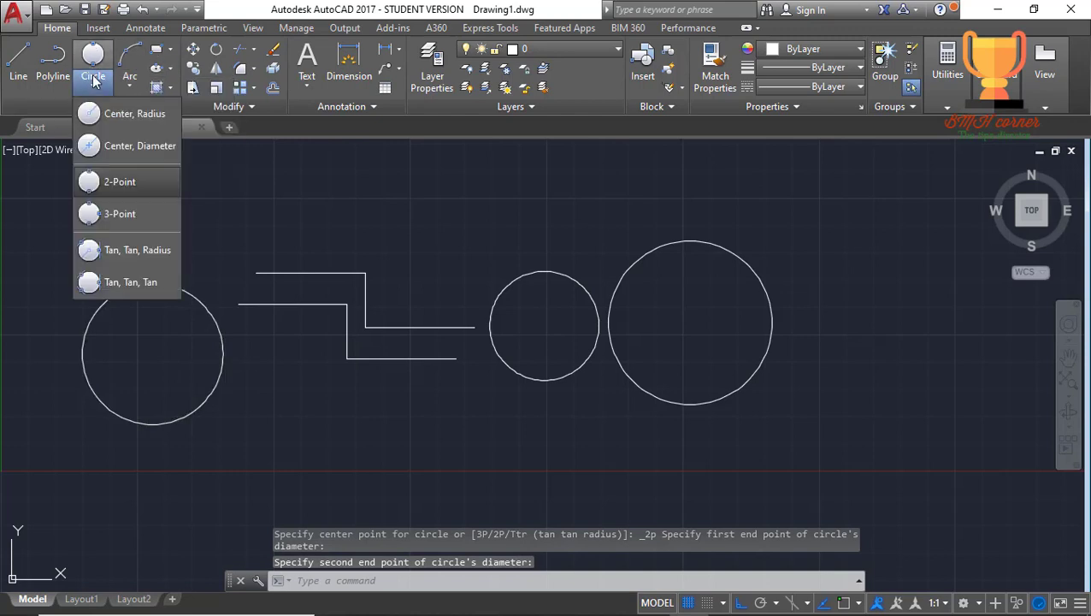
left_click(136, 214)
left_click(513, 240)
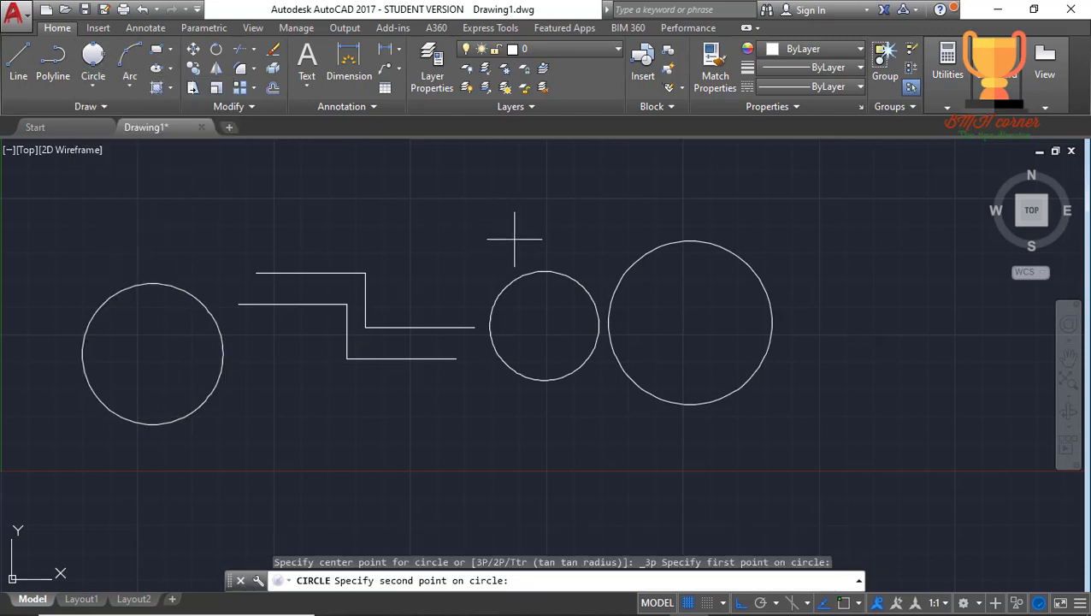
left_click(593, 256)
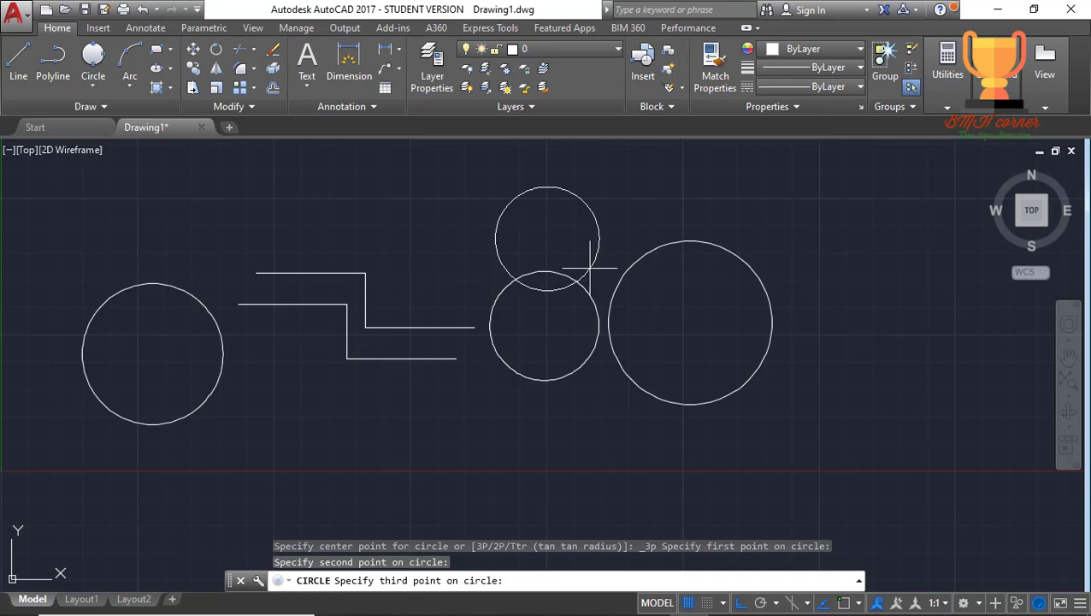
key("Escape")
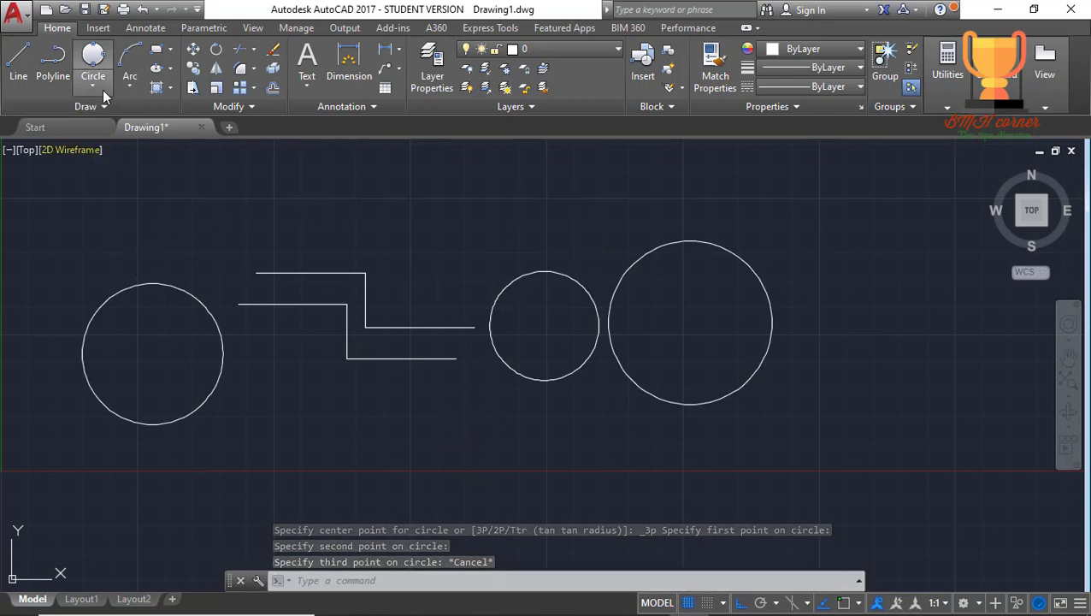
Draw a 3-Point arc from the lower line's left end, bulging left, to the upper line's left end.
left_click(125, 89)
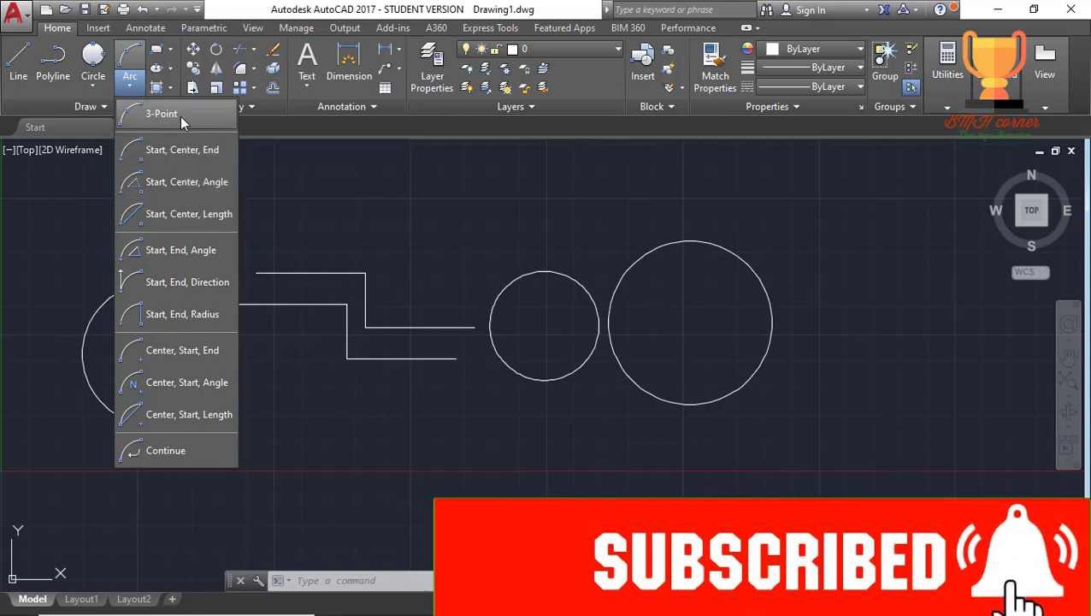
left_click(182, 111)
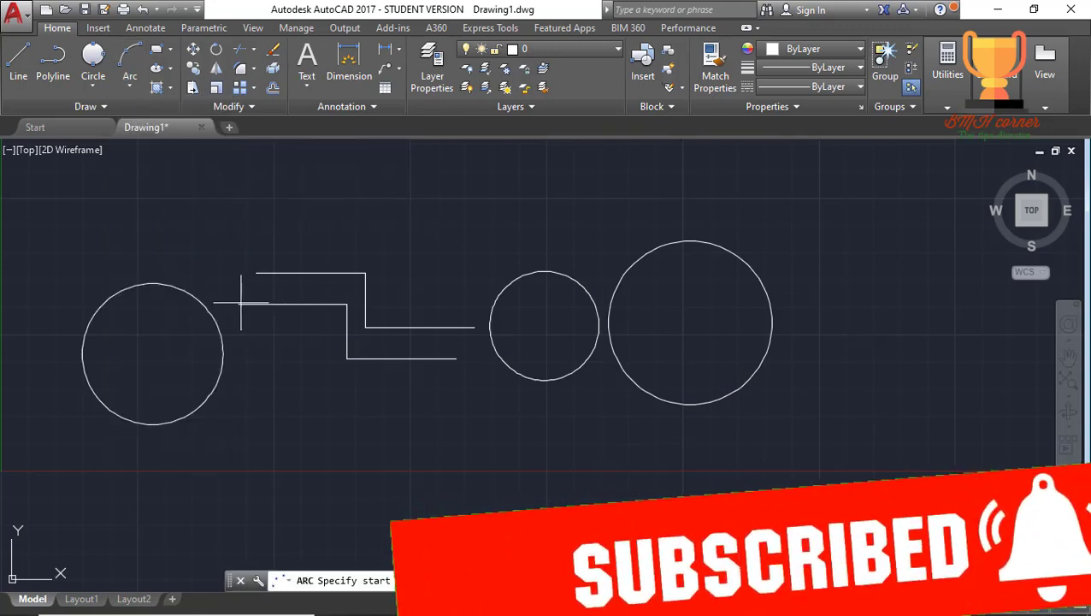
scroll(240, 304, "up", 5)
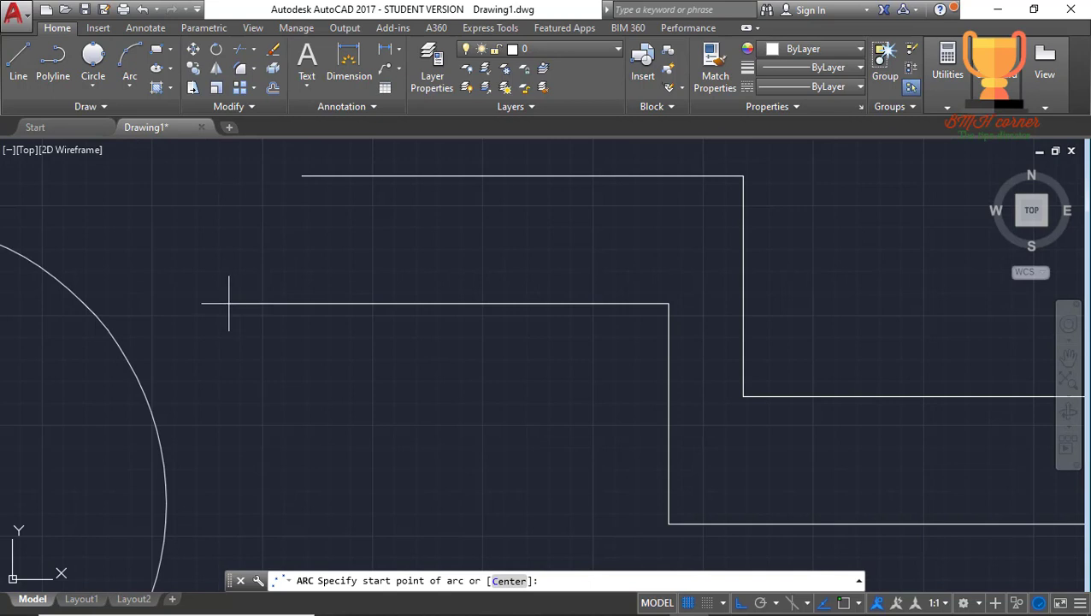
left_click(229, 304)
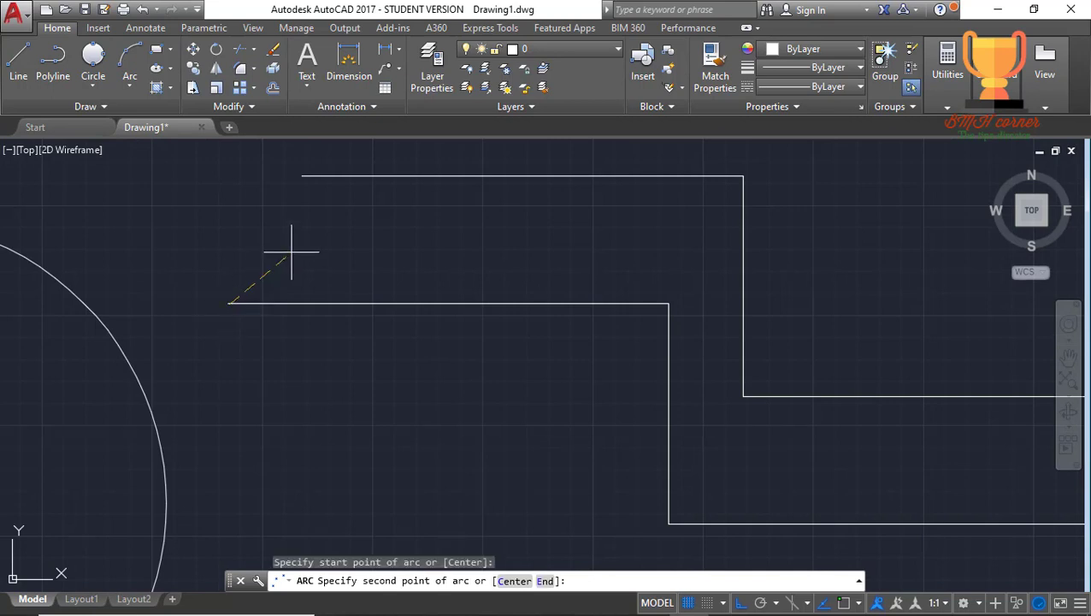
left_click(212, 226)
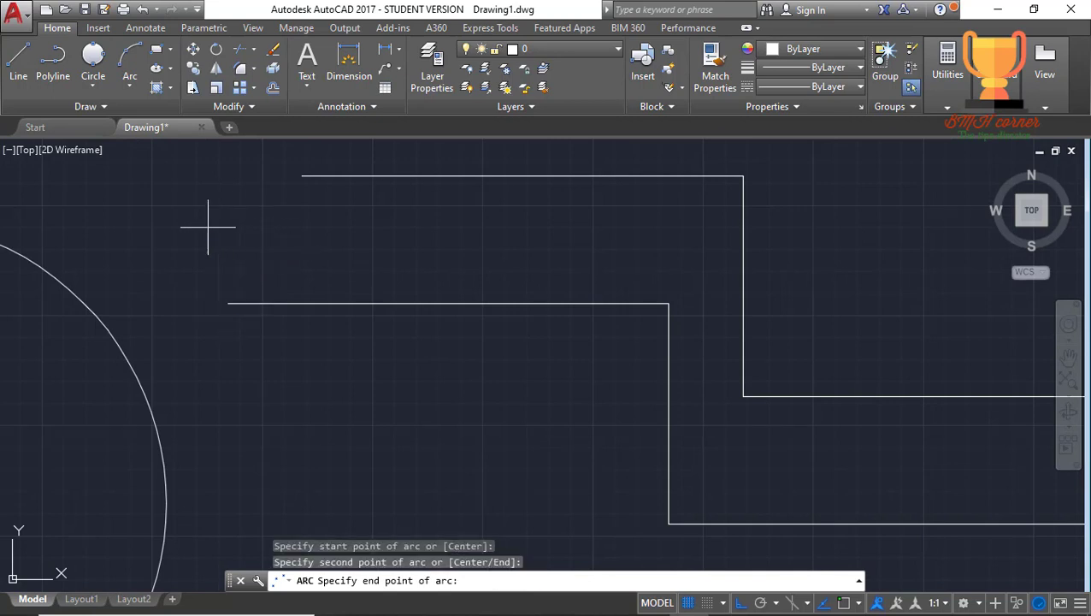
left_click(301, 175)
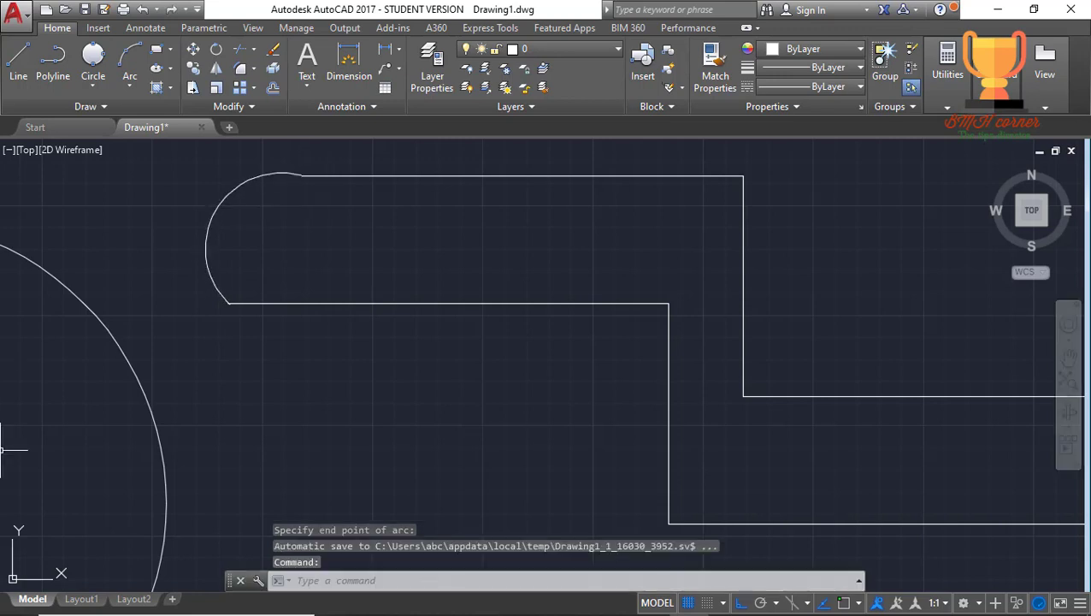
scroll(224, 385, "down", 5)
scroll(341, 384, "down", 2)
scroll(321, 409, "up", 2)
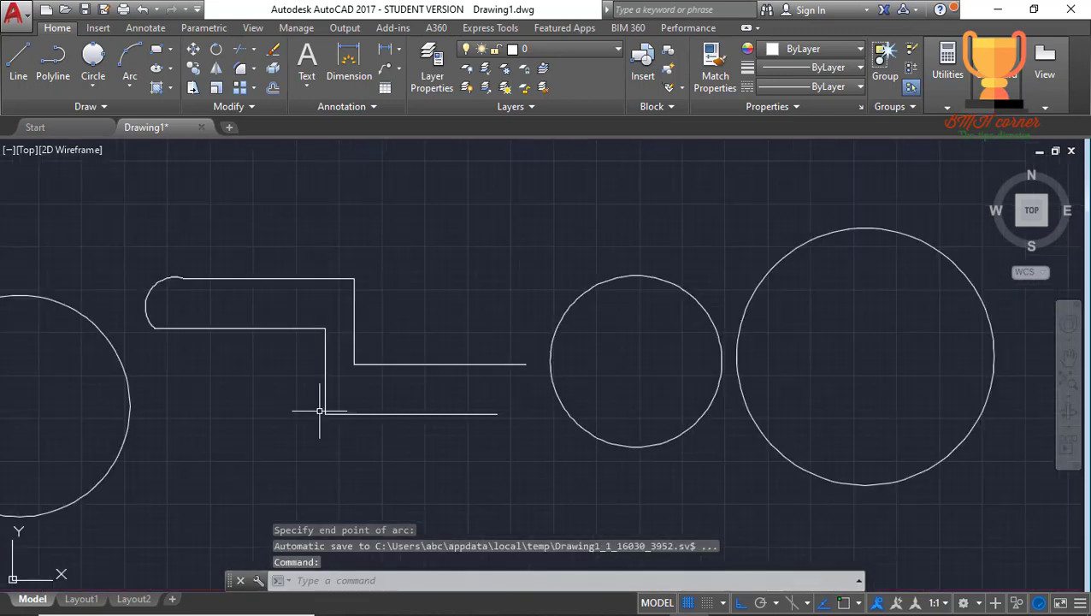
scroll(381, 417, "down", 2)
scroll(260, 376, "up", 2)
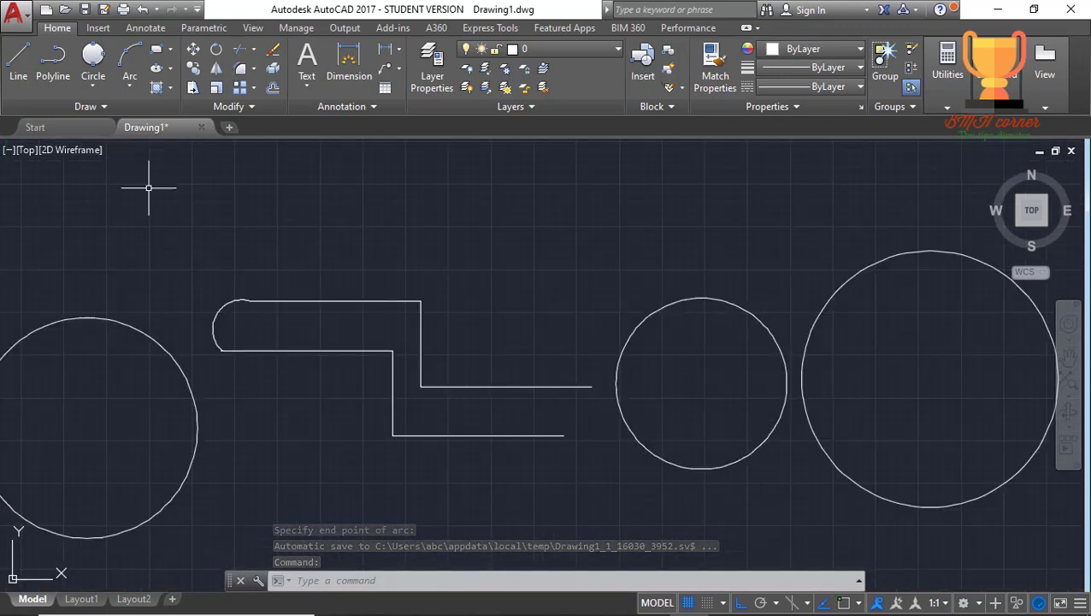
Expand the Arc drop-down on the Home tab's Draw panel to list arc methods.
left_click(130, 81)
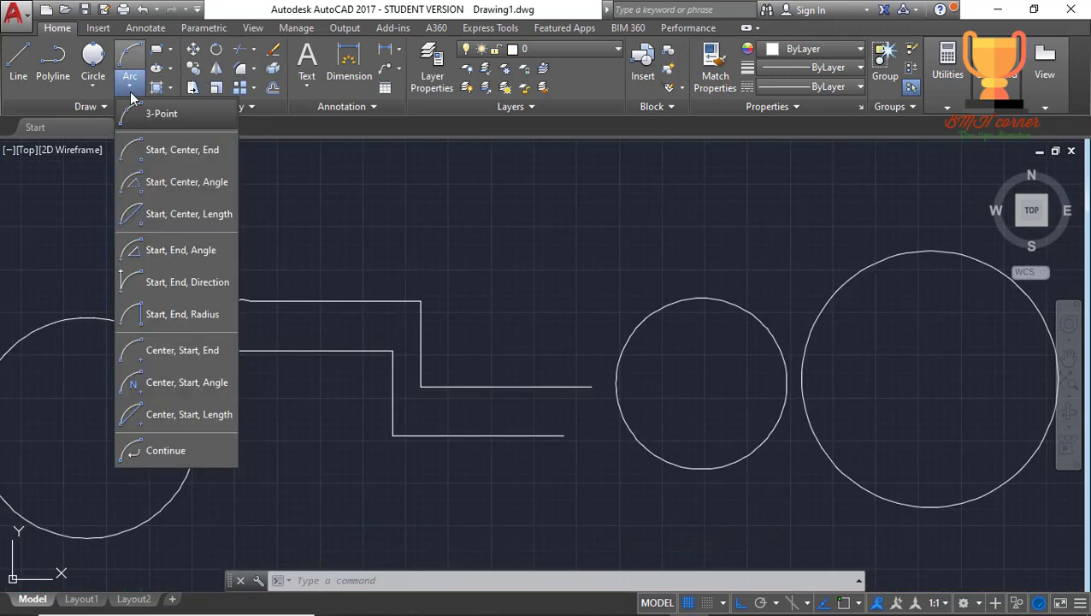